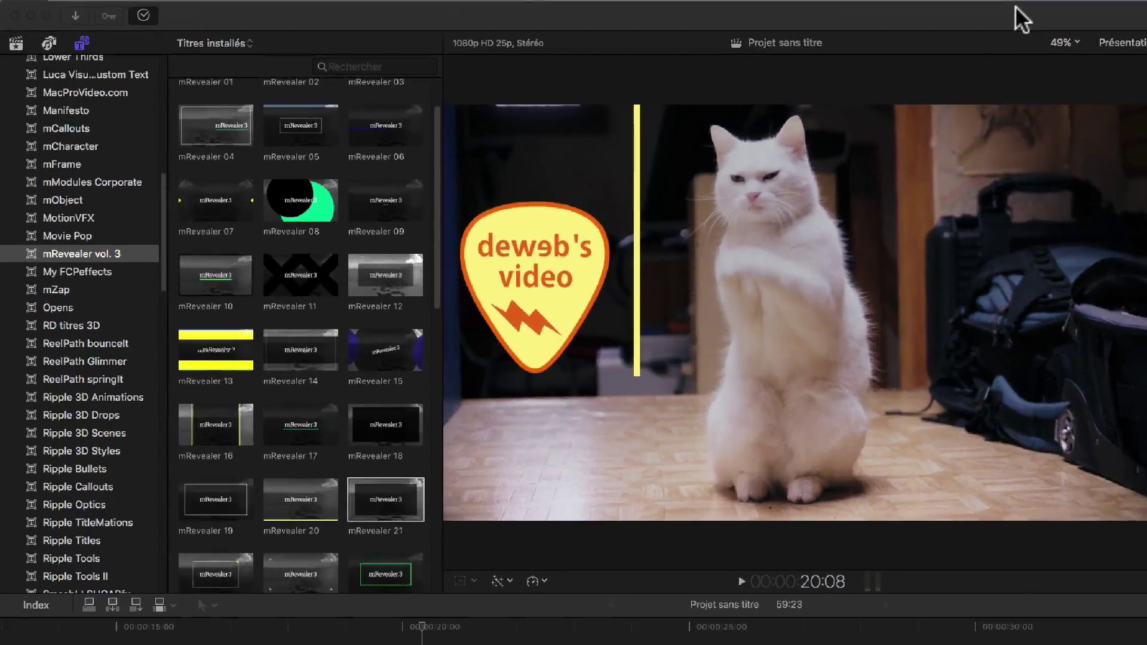
# Browse the title templates in the mRevealer vol. 3 category through mRevealer 50 and back up the list.
pyautogui.moveTo(778, 1)
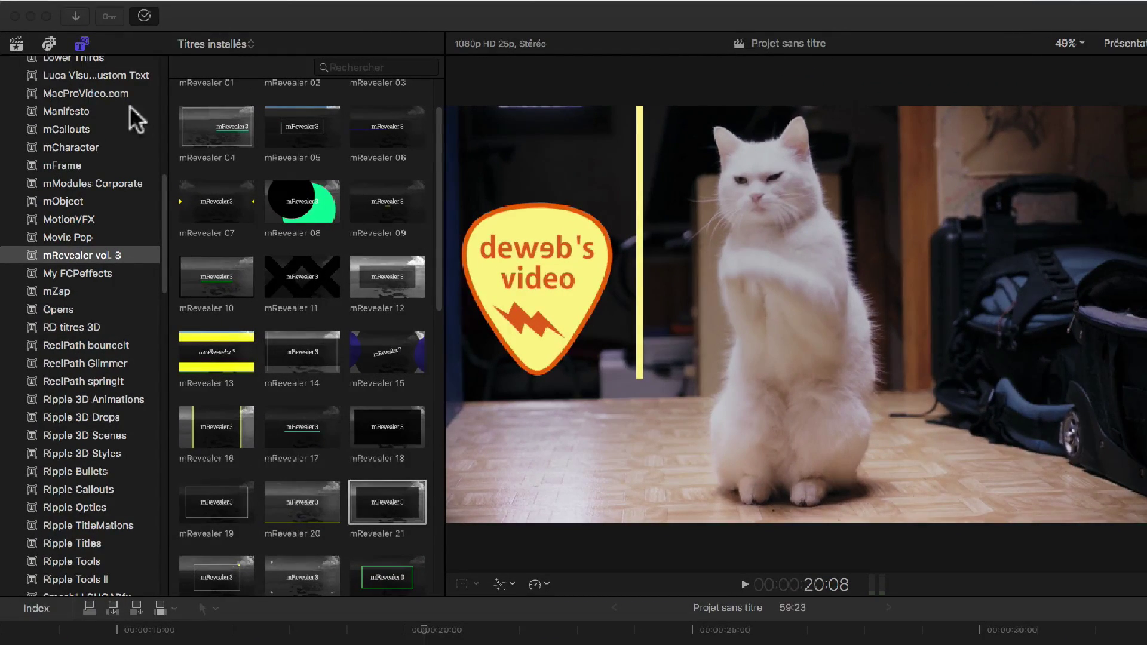
pyautogui.moveTo(160, 209); pyautogui.dragTo(193, 230)
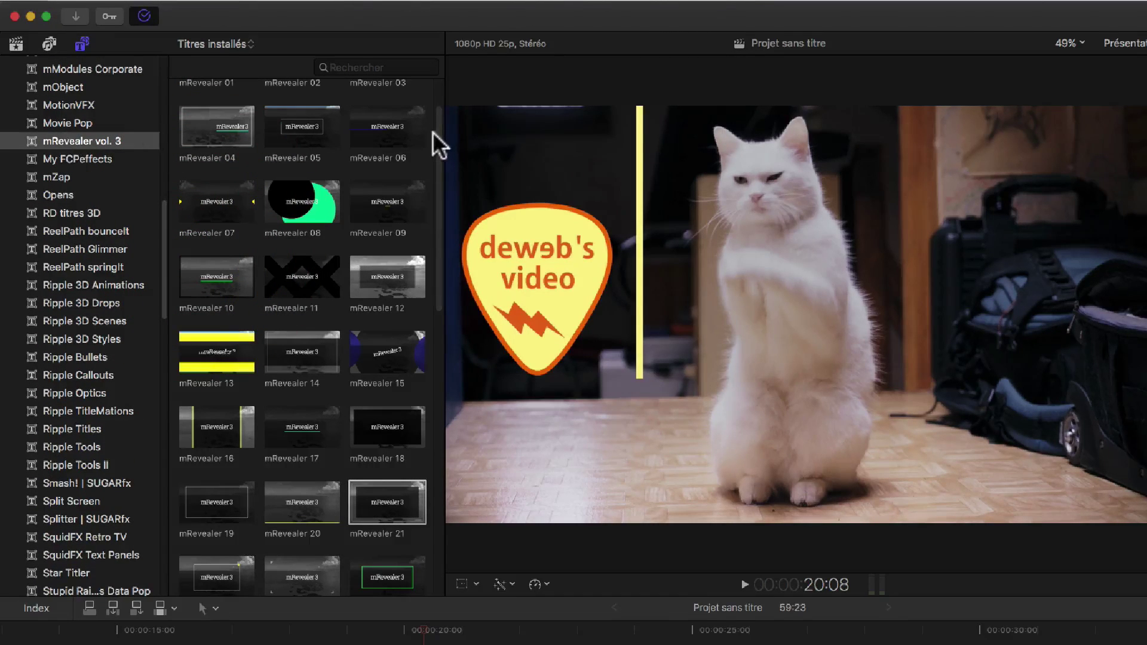
pyautogui.scroll(-10, 440, 141)
pyautogui.click(517, 547)
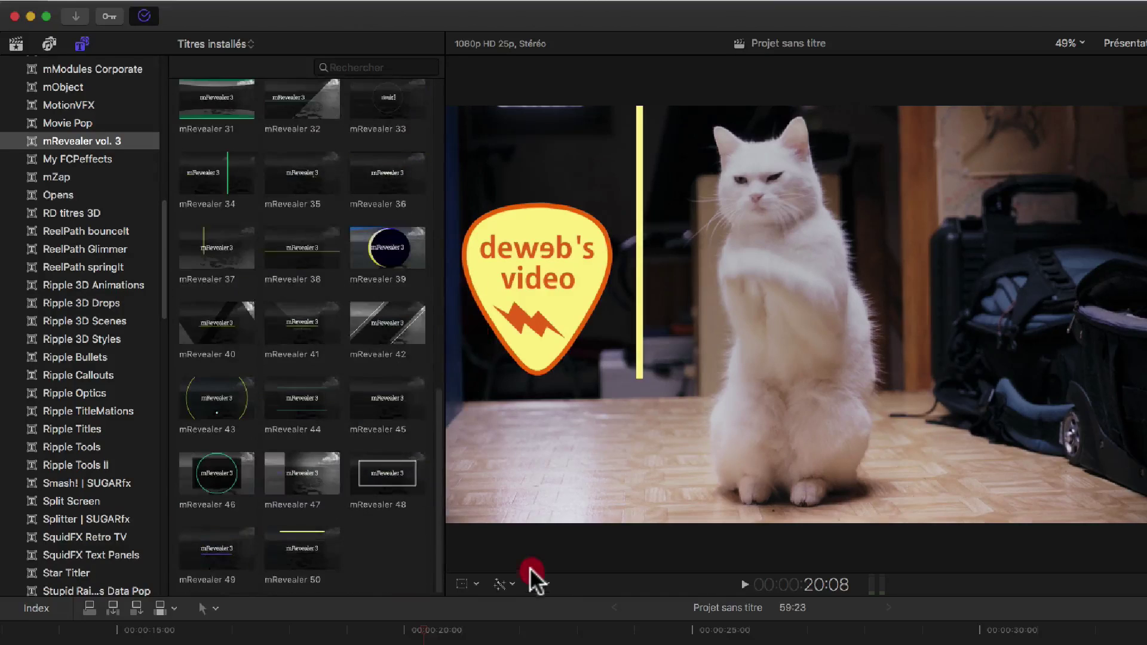
pyautogui.moveTo(441, 578); pyautogui.dragTo(464, 188)
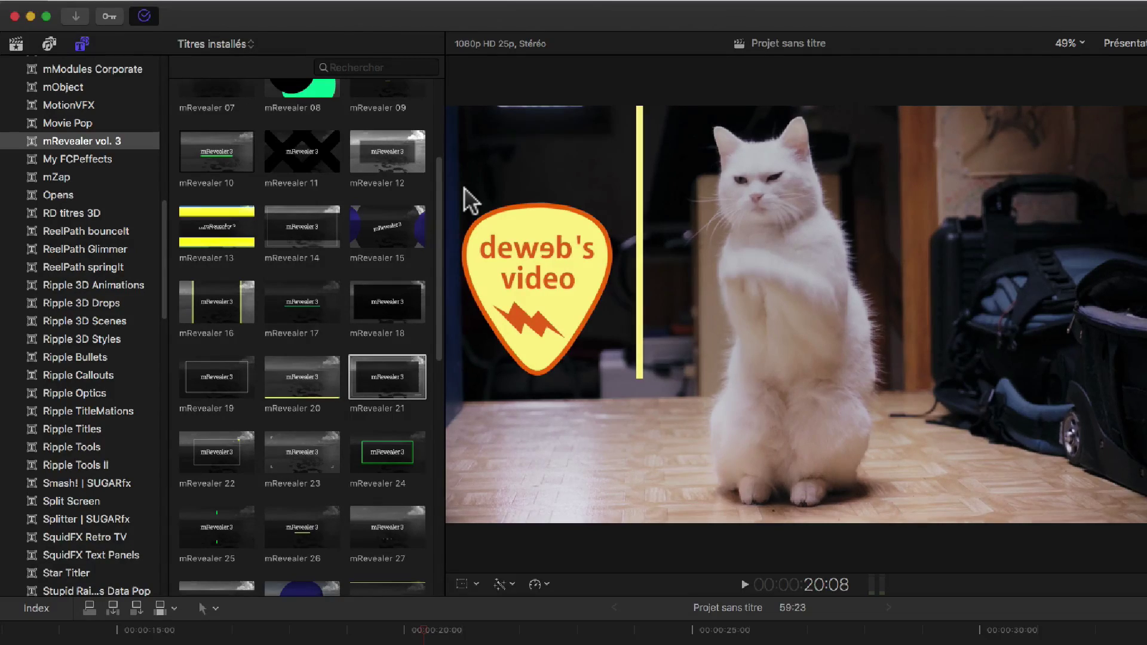
# Play the project from its beginning and stop playback on the sunset clip MVI_9847.
pyautogui.press('Home')
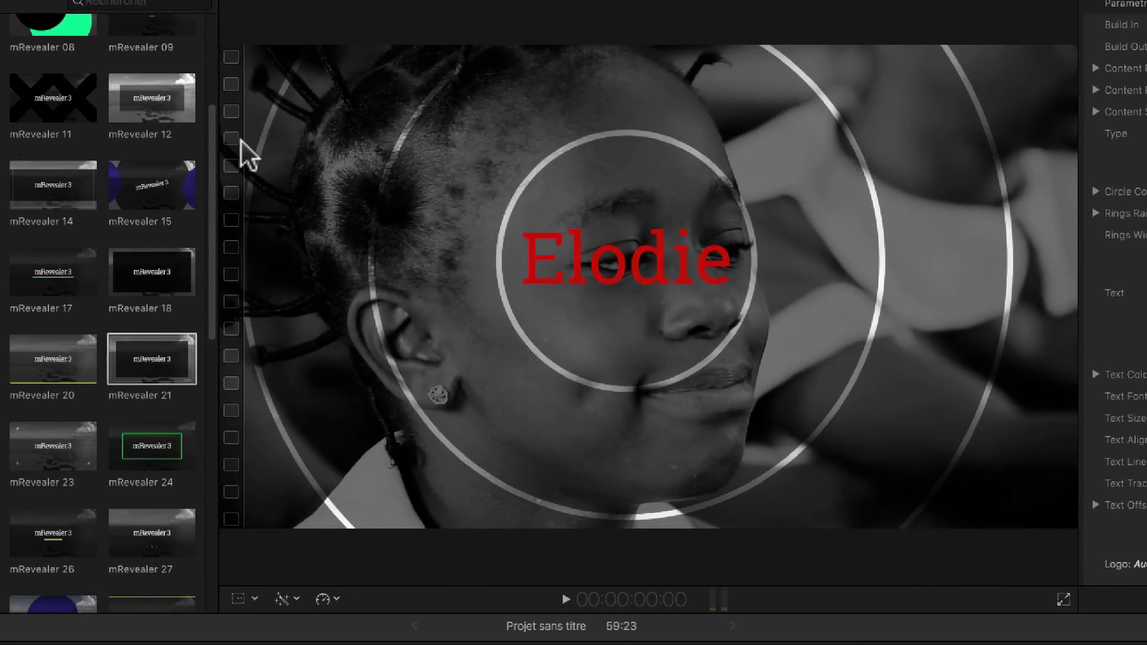
pyautogui.press('space')
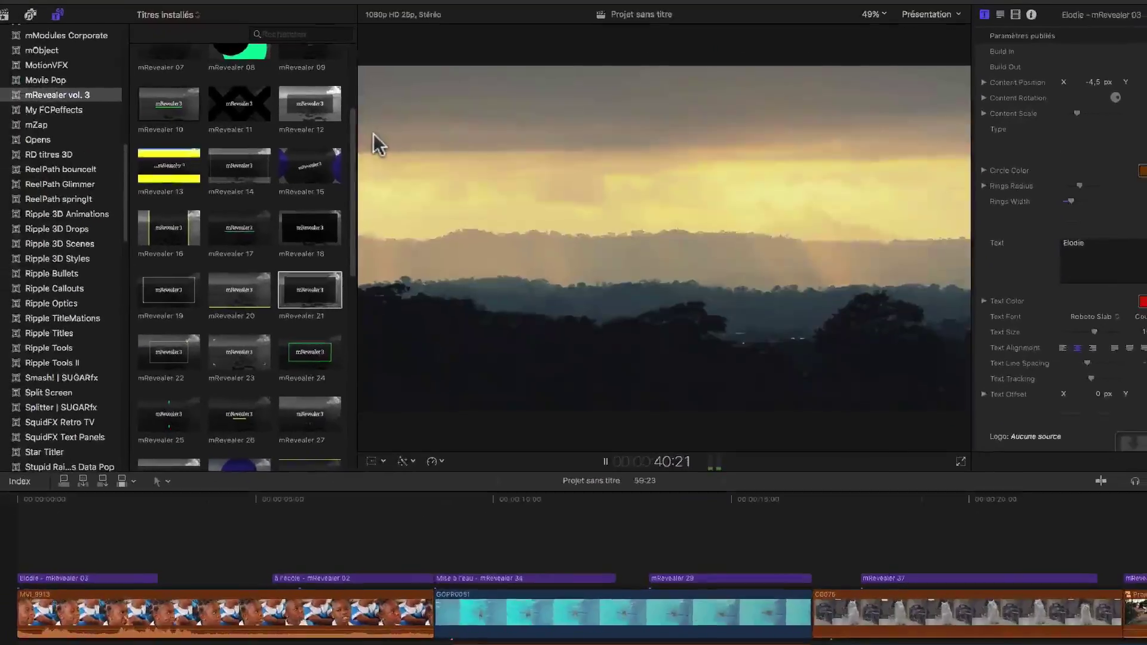
pyautogui.press('space')
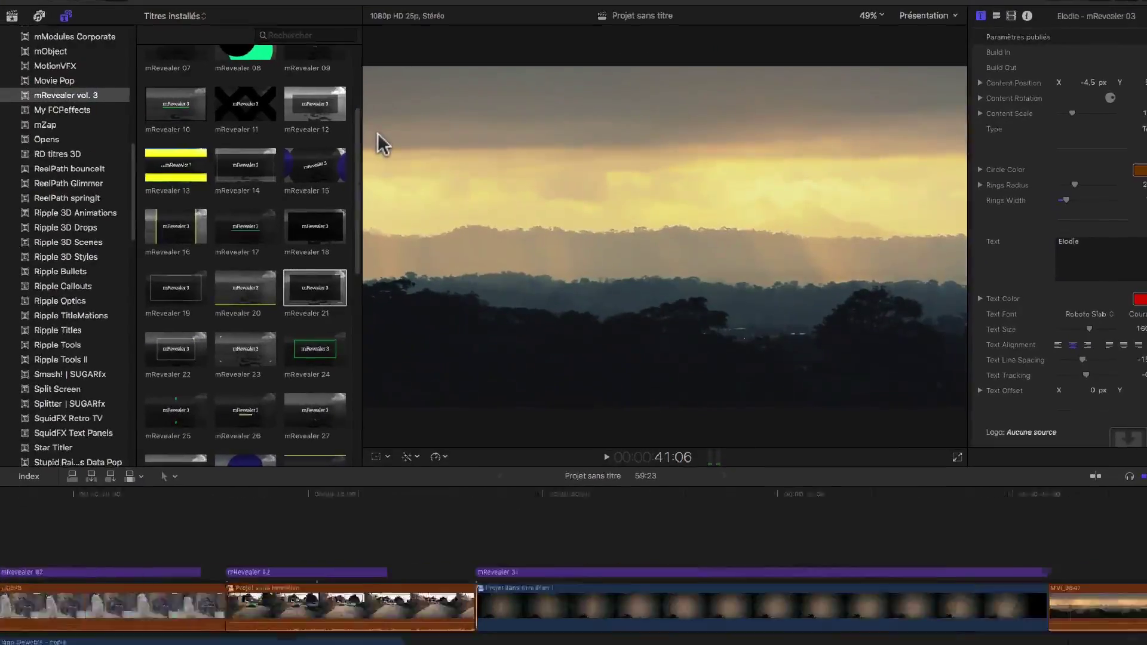
# Connect the mRevealer 21 title above the clip MVI_9847, matching the clip's full length.
pyautogui.click(614, 499)
pyautogui.click(696, 613)
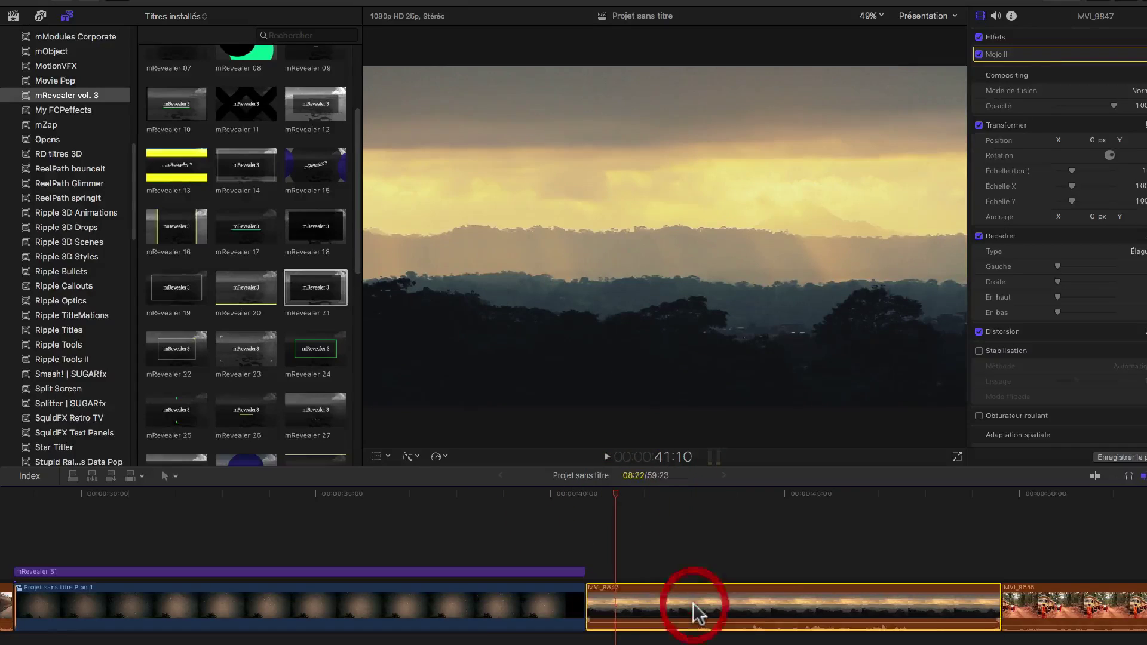
pyautogui.click(694, 605)
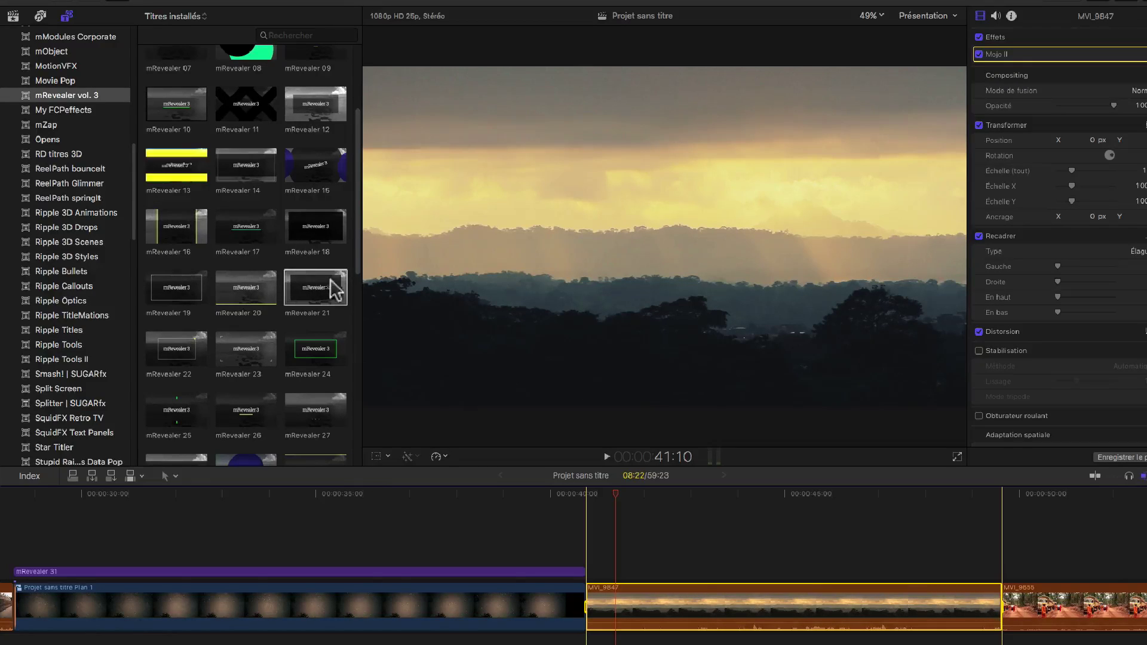
pyautogui.click(307, 293)
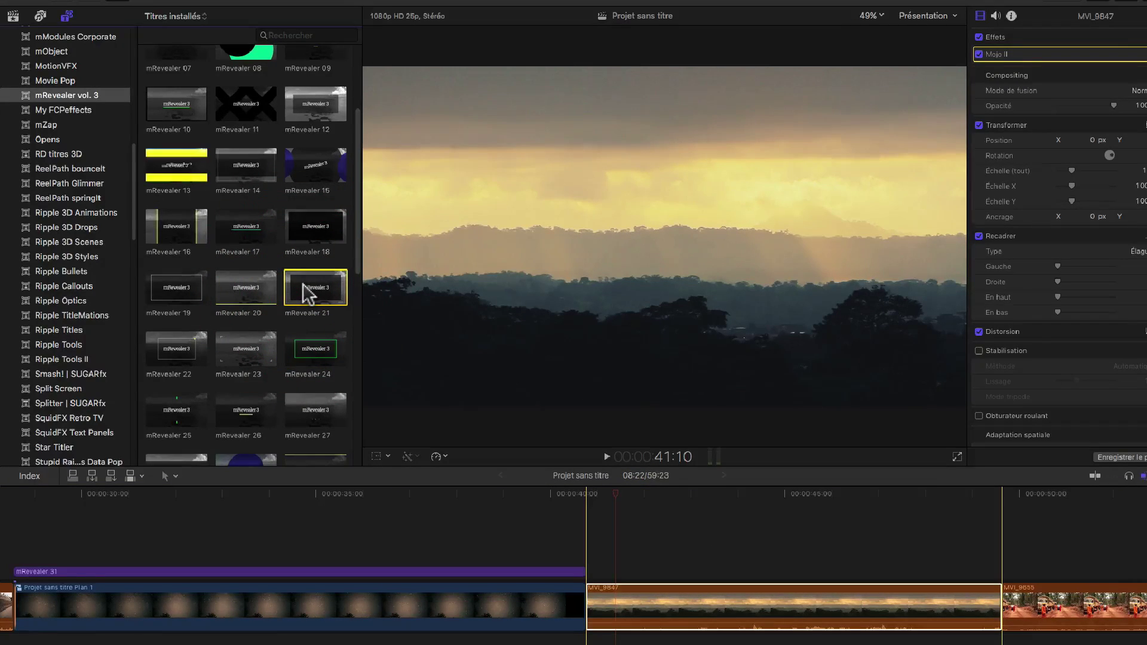
pyautogui.press('q')
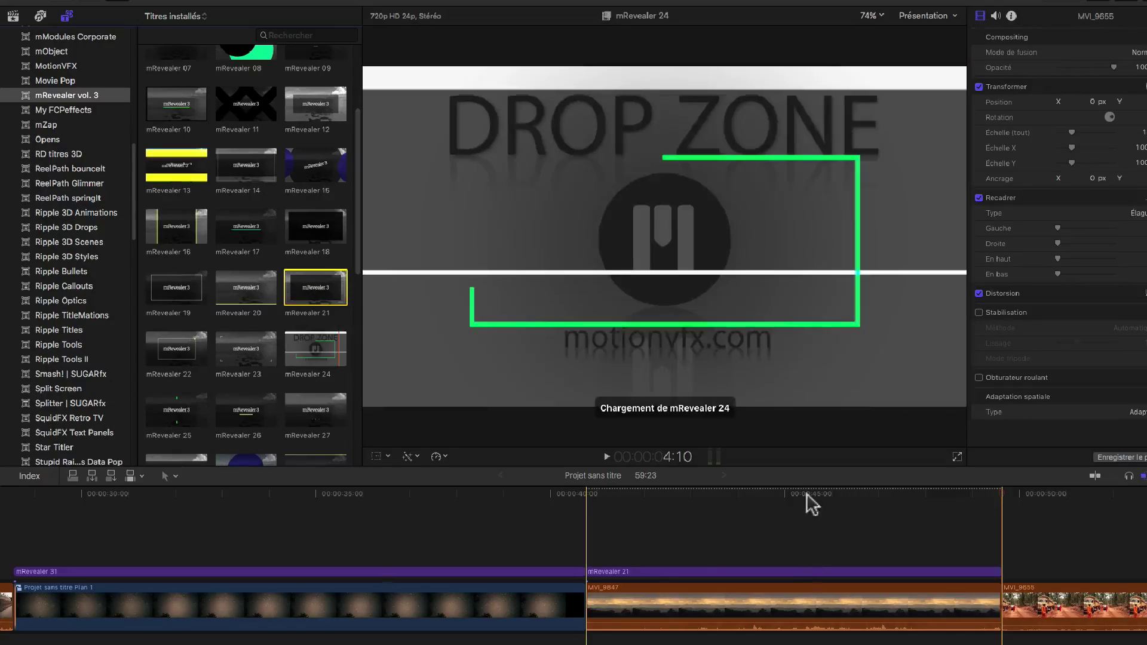
# Replace the mRevealer 21 title's main text with "Forêts du Cameroun" while previewing it at 45:00.
pyautogui.click(786, 495)
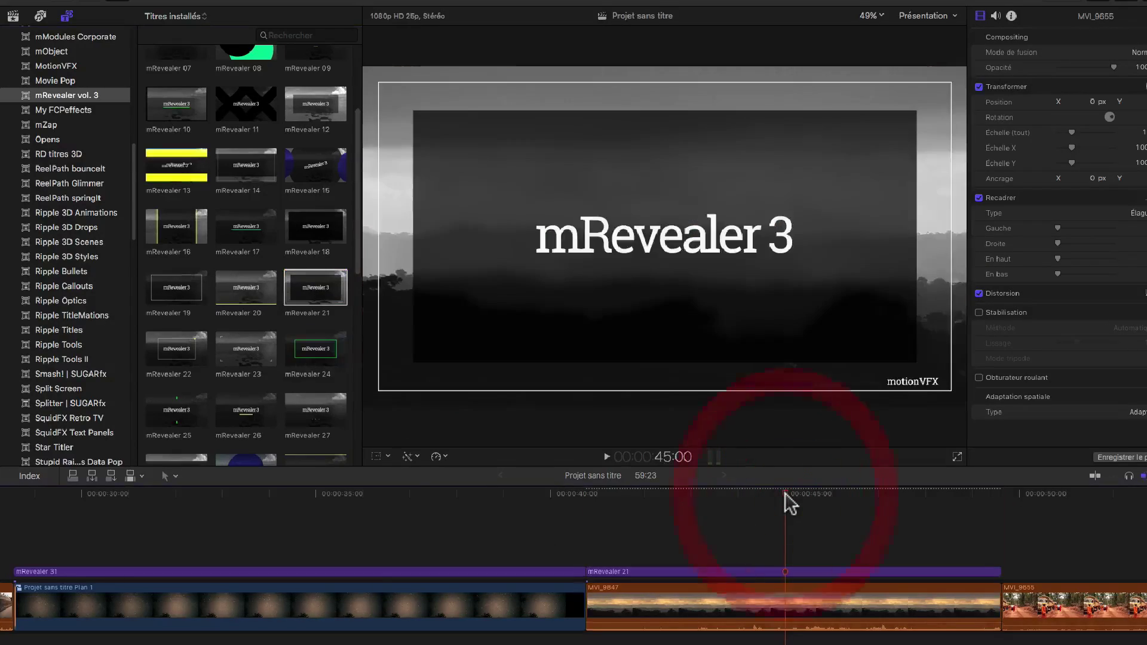
pyautogui.click(759, 572)
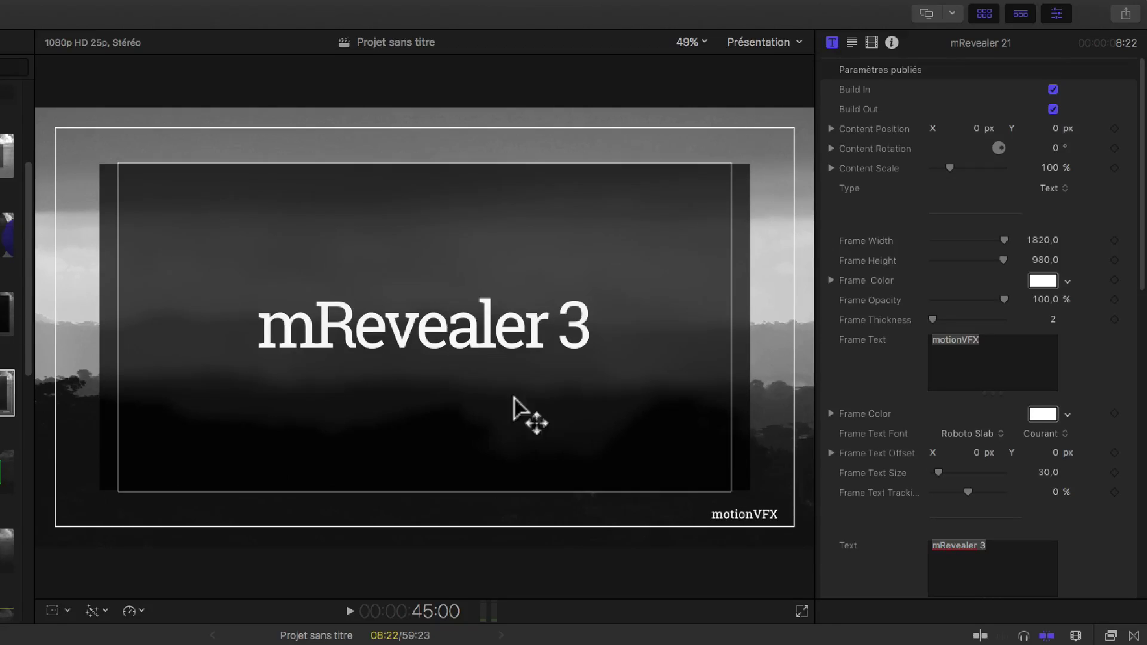
pyautogui.moveTo(1035, 565); pyautogui.dragTo(909, 545)
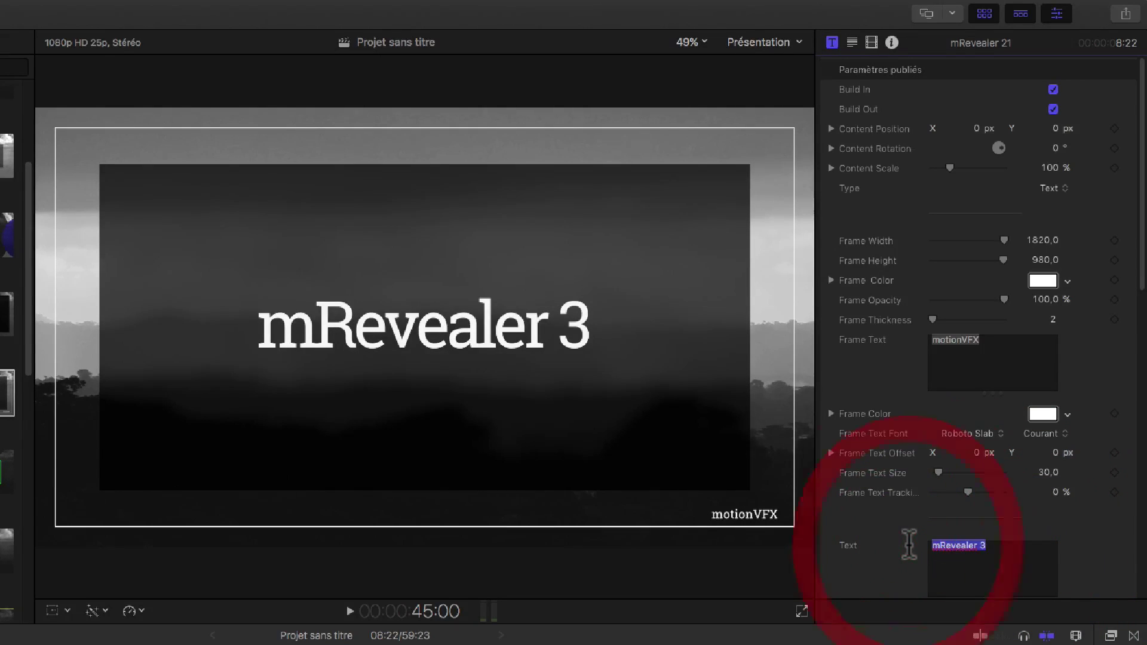
pyautogui.write('F')
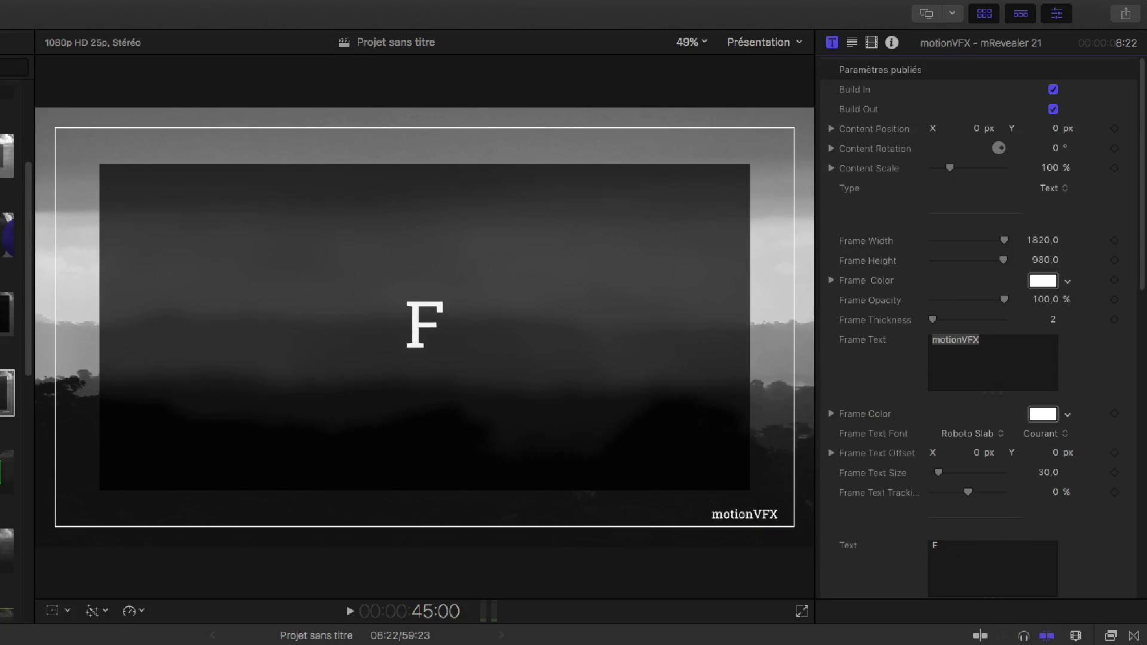
pyautogui.write('orêt')
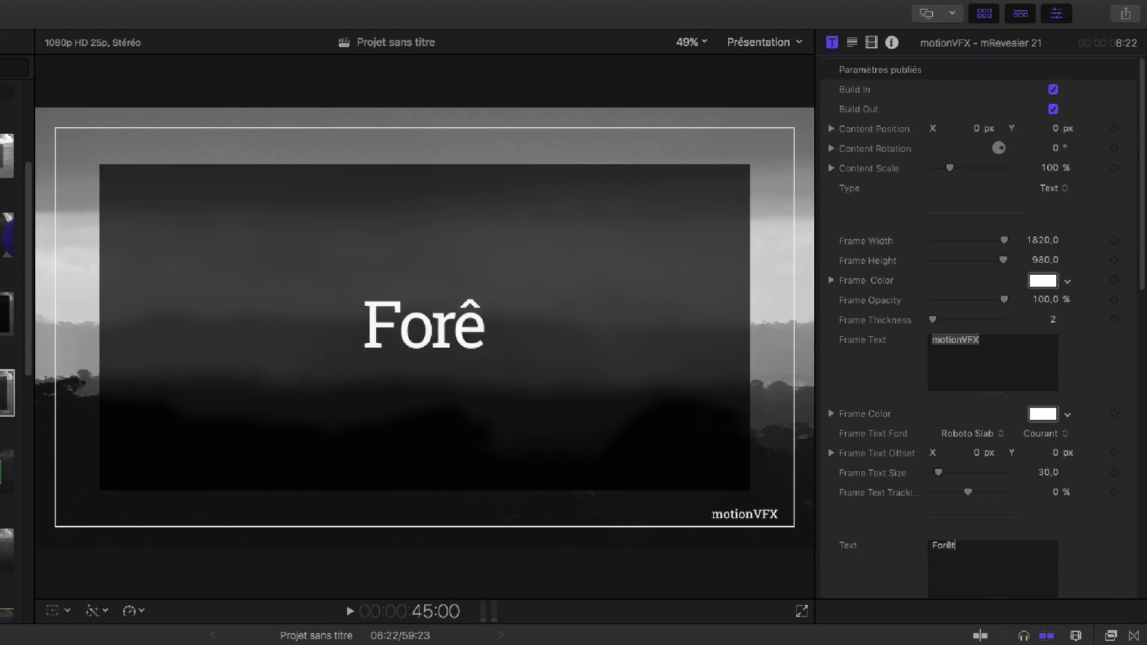
pyautogui.write('s du Cameroun')
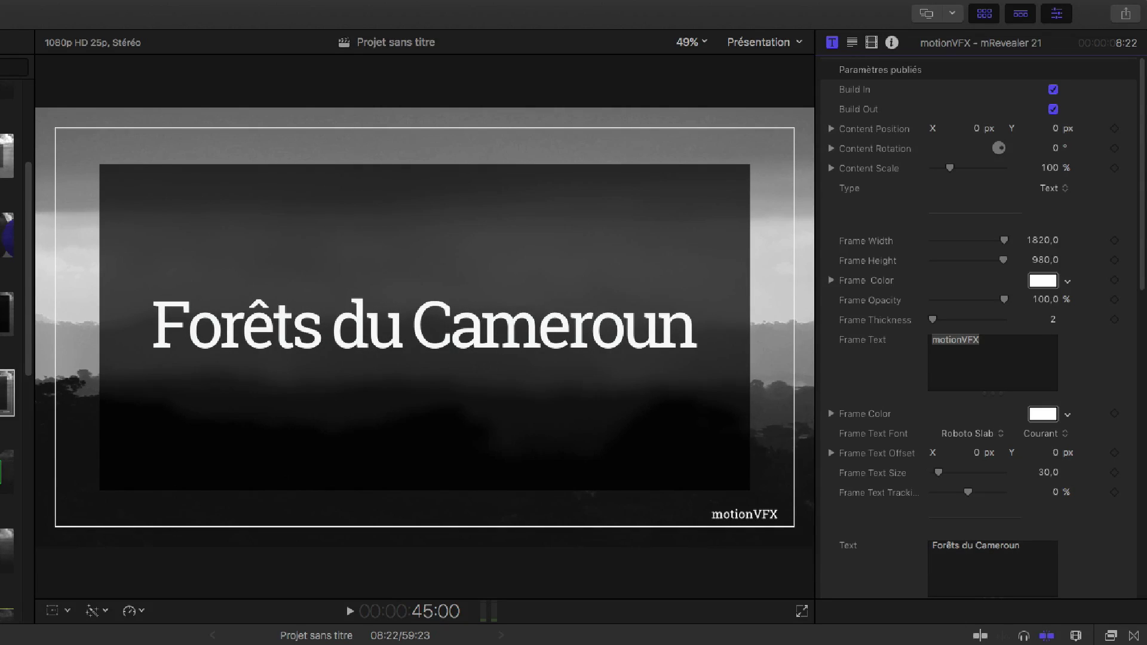
# Replace the title's Frame Text with "deweb's video".
pyautogui.scroll(-1, 979, 406)
pyautogui.click(986, 342)
pyautogui.write('deweb')
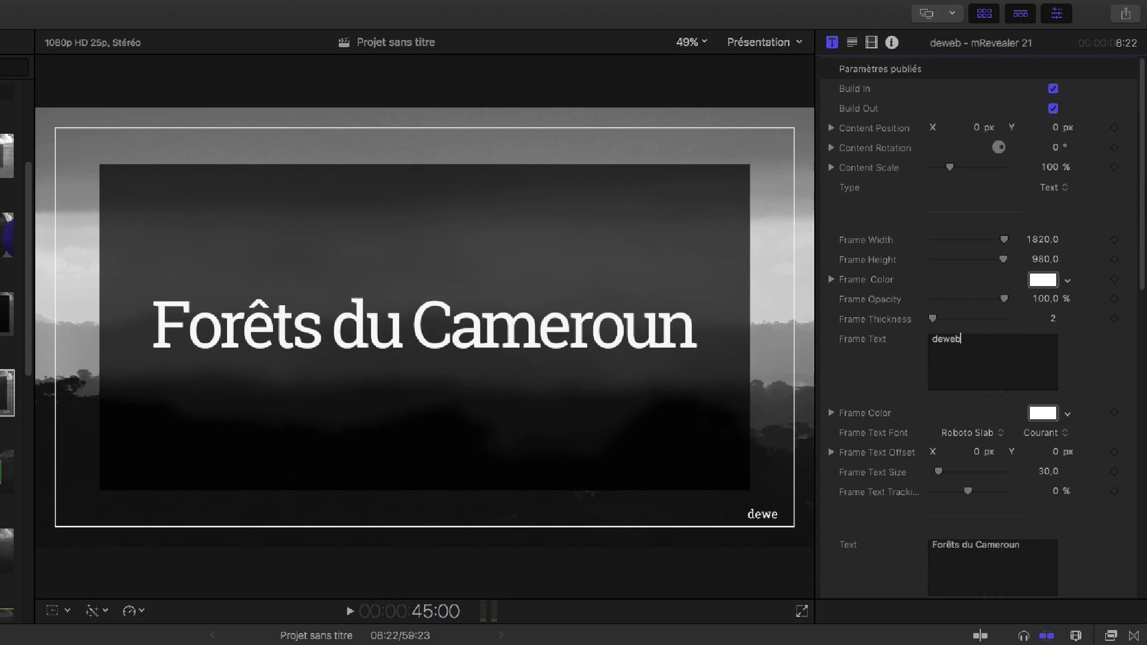
pyautogui.write("'s video")
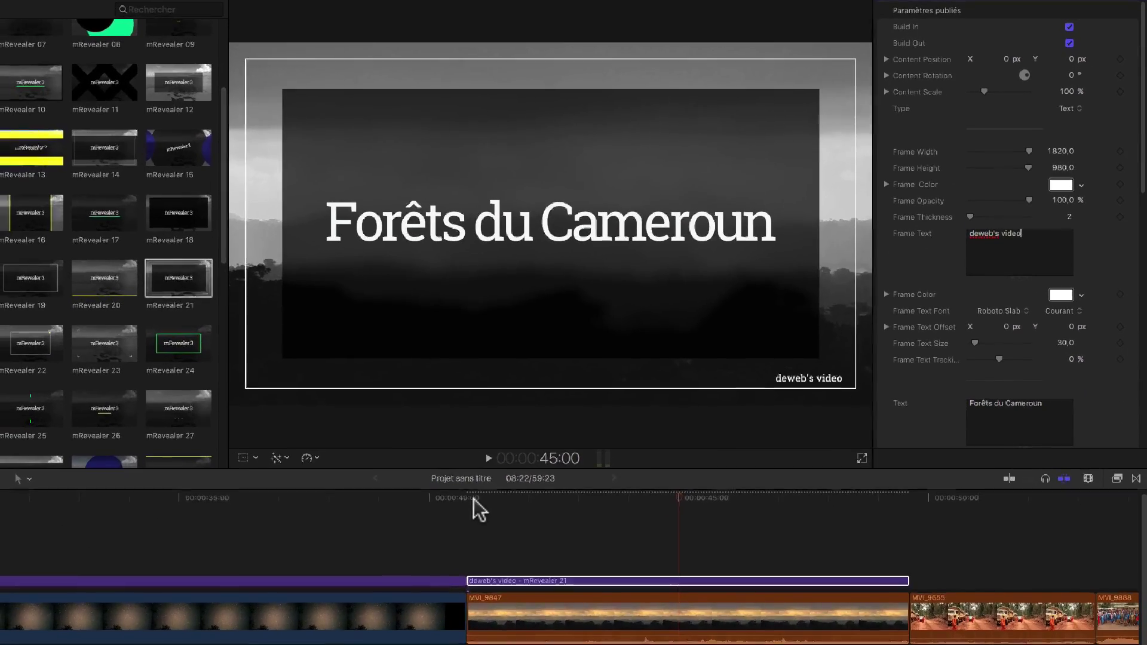
# Play the title from its start through its exit animation into the following clip.
pyautogui.click(468, 498)
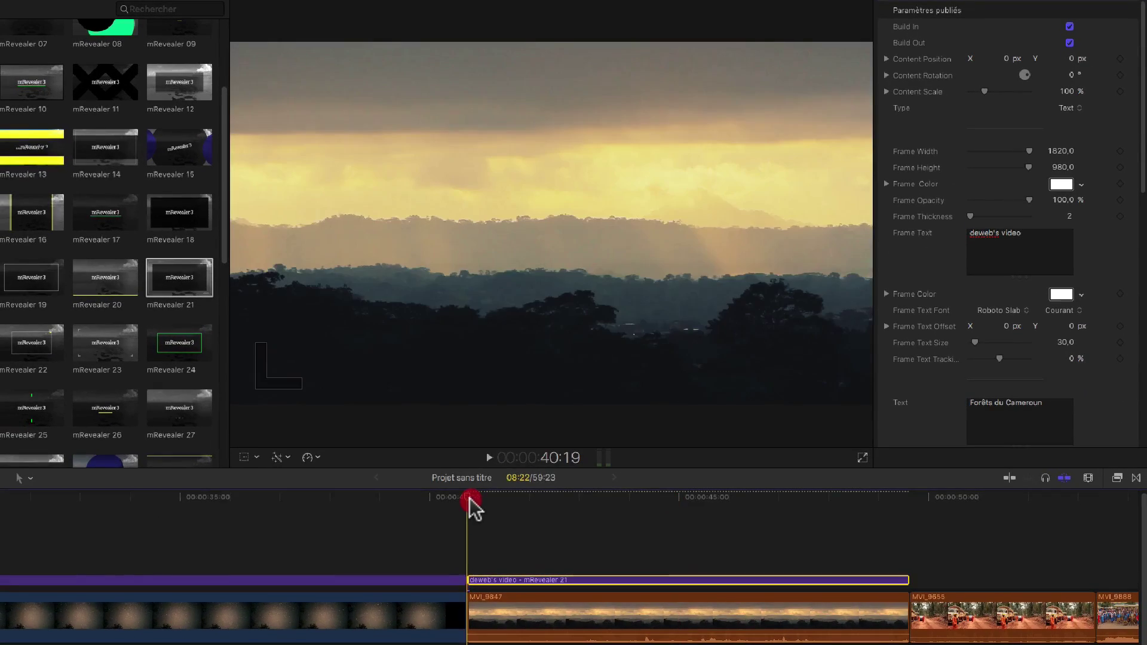
pyautogui.press('space')
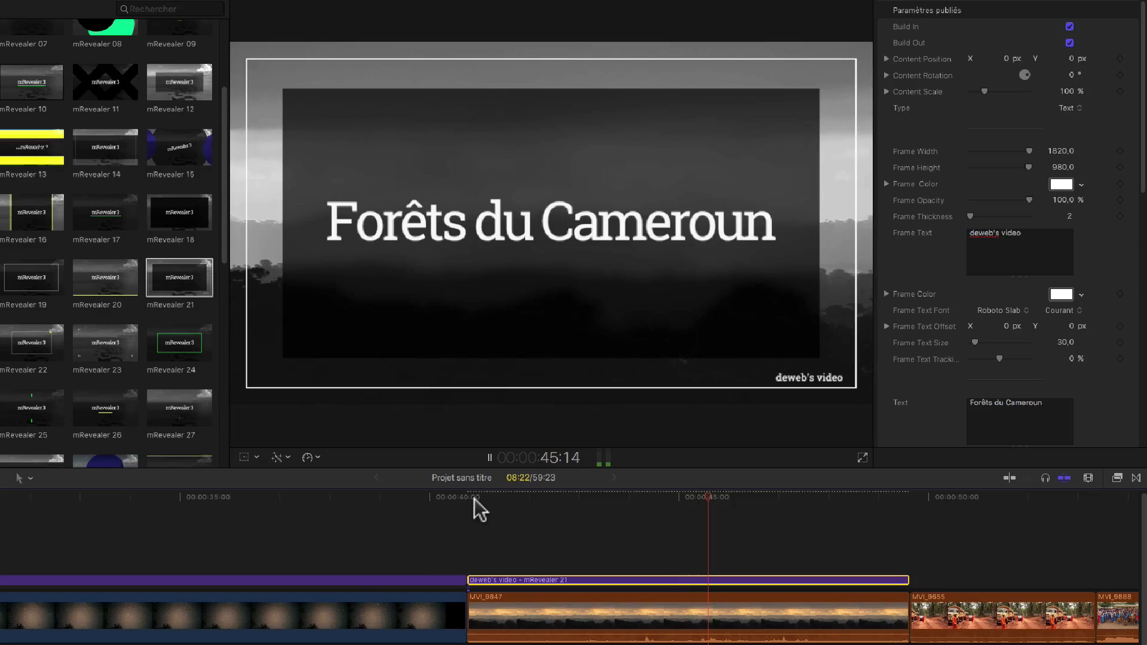
pyautogui.press('space')
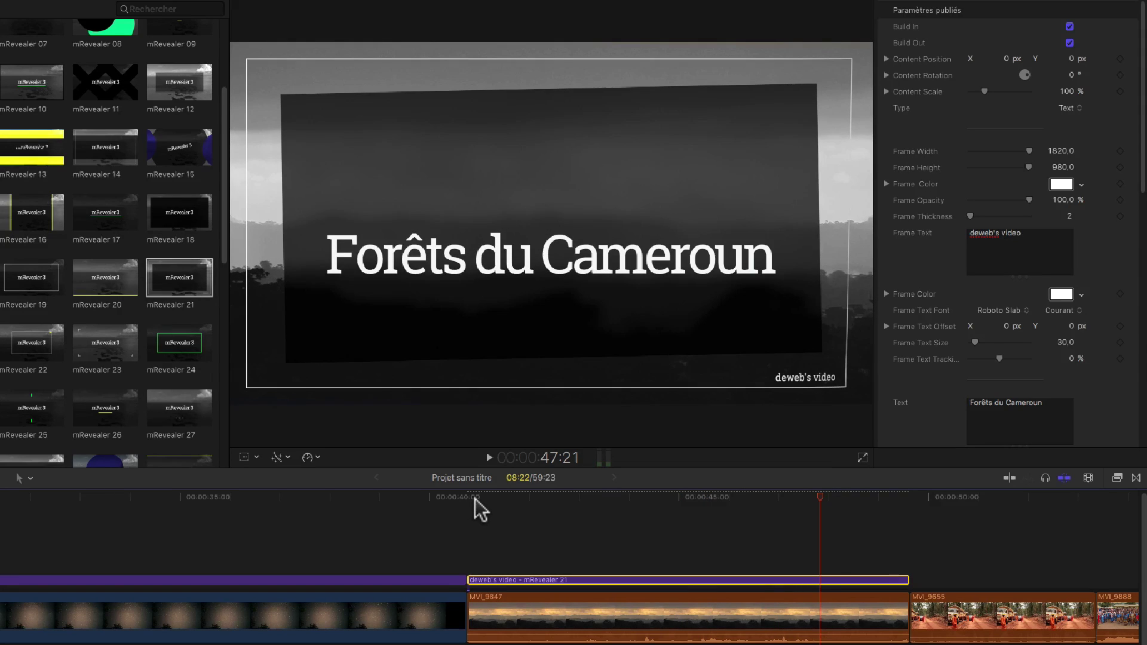
pyautogui.press('space')
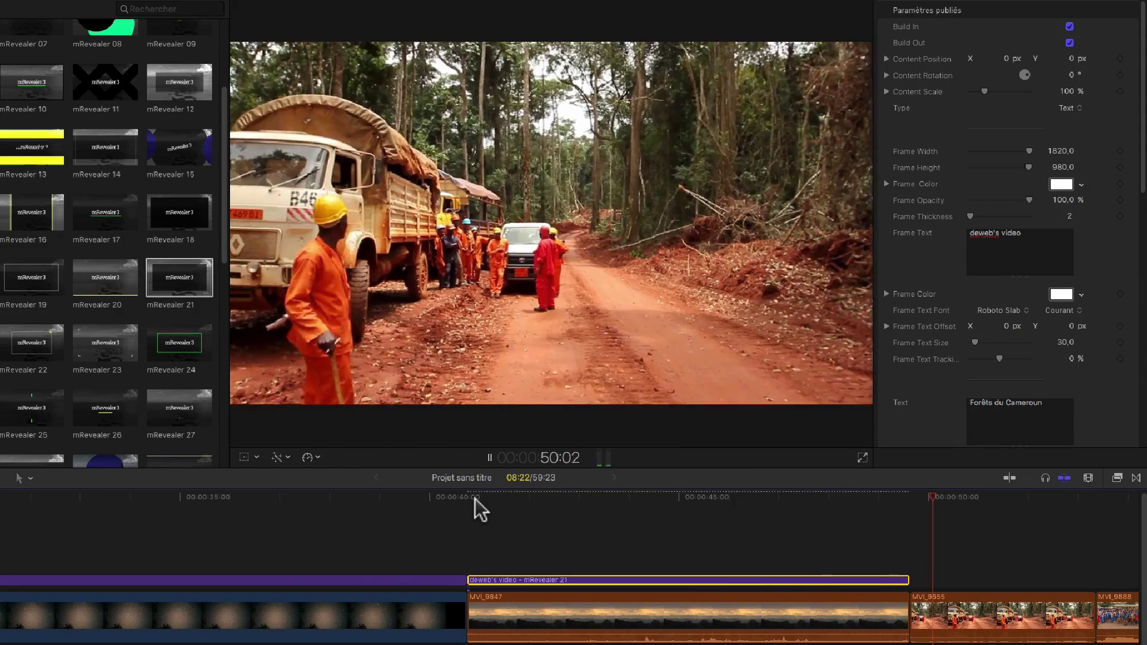
pyautogui.press('space')
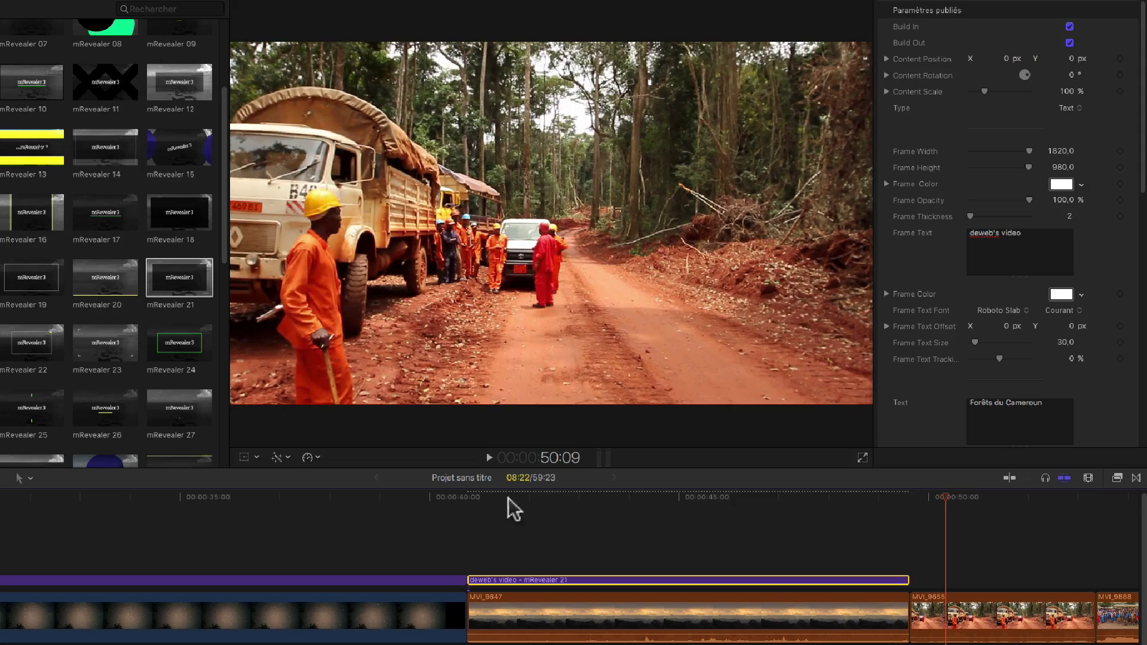
# Disable the title's Build In animation and return the playhead to the title's start.
pyautogui.click(548, 507)
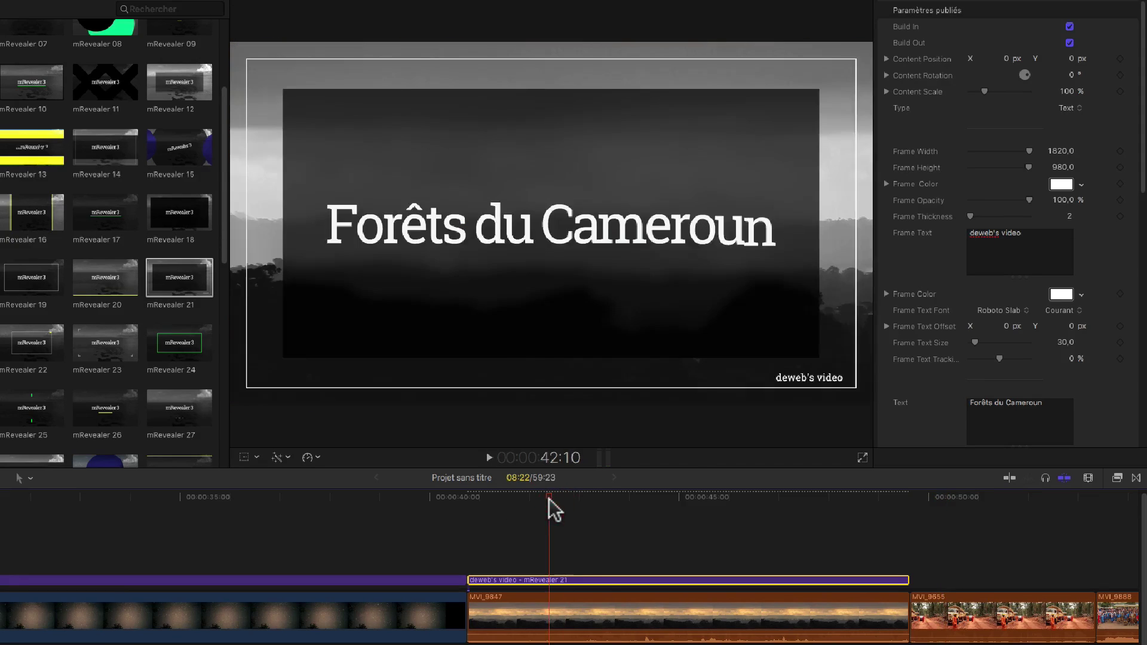
pyautogui.click(1069, 26)
pyautogui.click(466, 497)
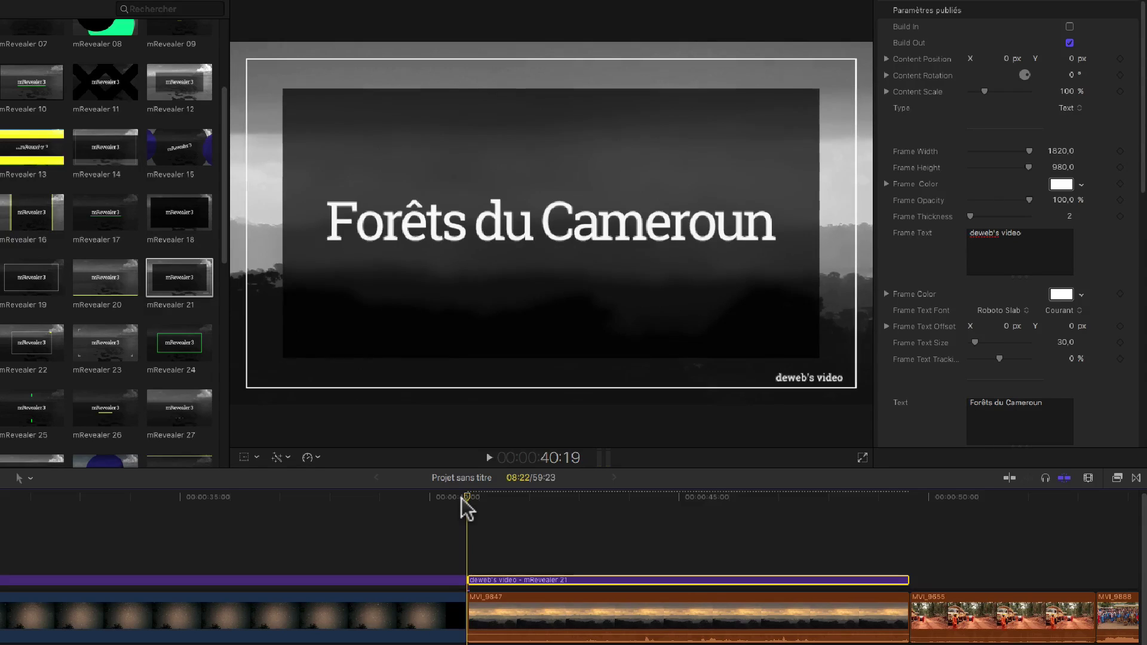
# Shorten the mRevealer 21 title to a duration of 4:22 and play back its exit animation.
pyautogui.moveTo(903, 580); pyautogui.dragTo(706, 595)
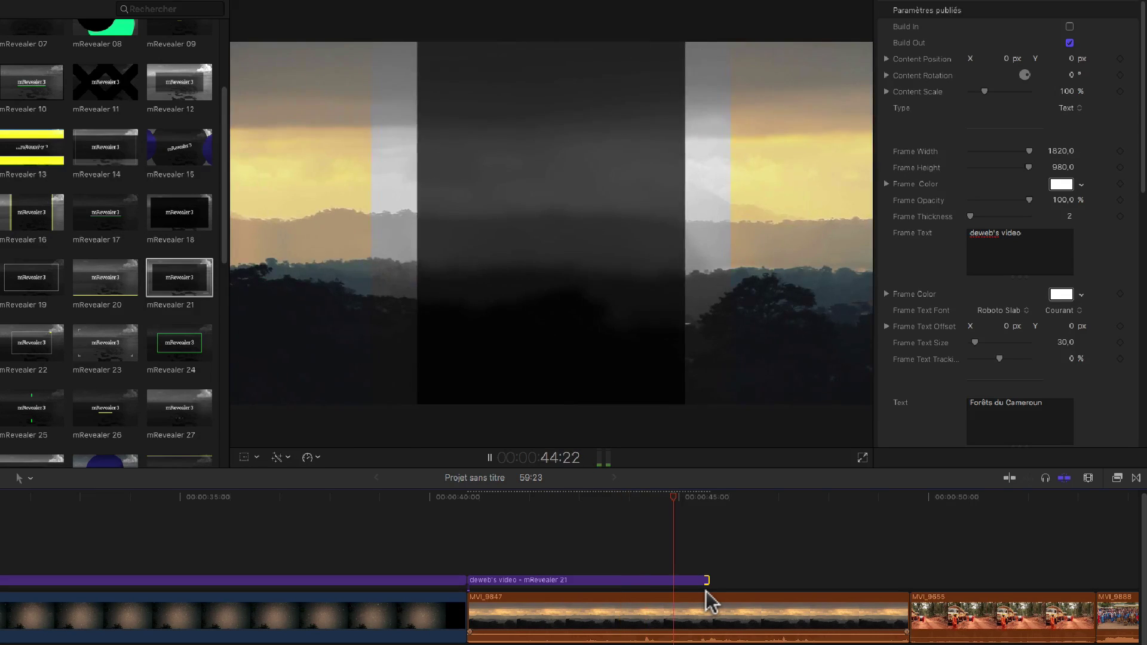
pyautogui.press('space')
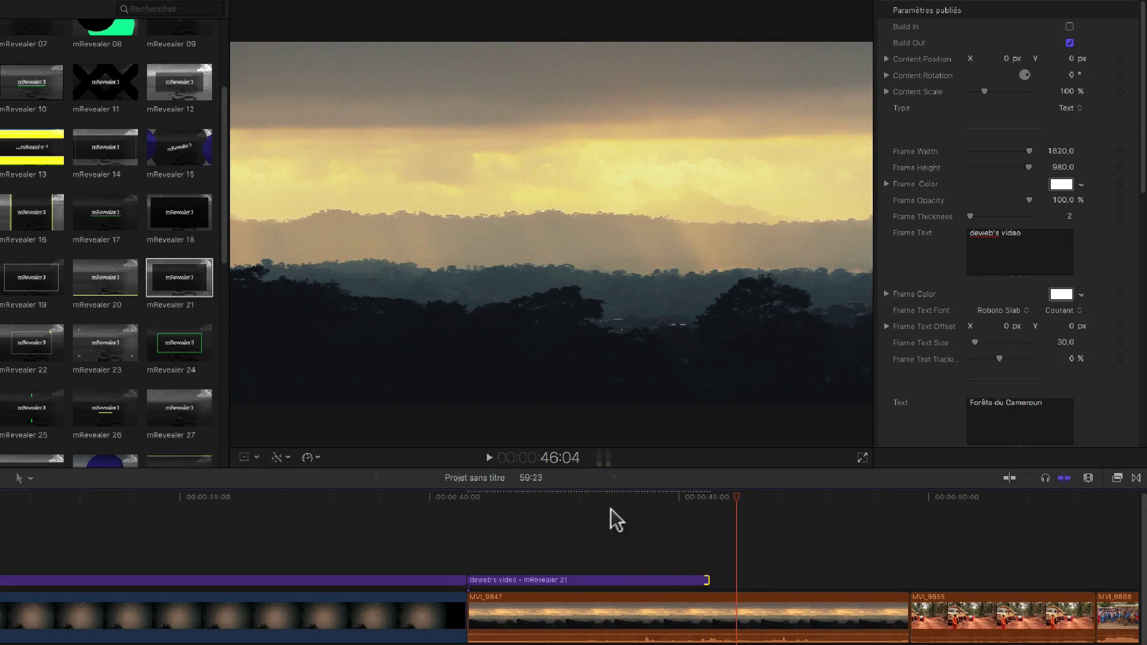
# Disable Build Out, scrub through the title to check its ending, and enable Build Out again.
pyautogui.click(585, 502)
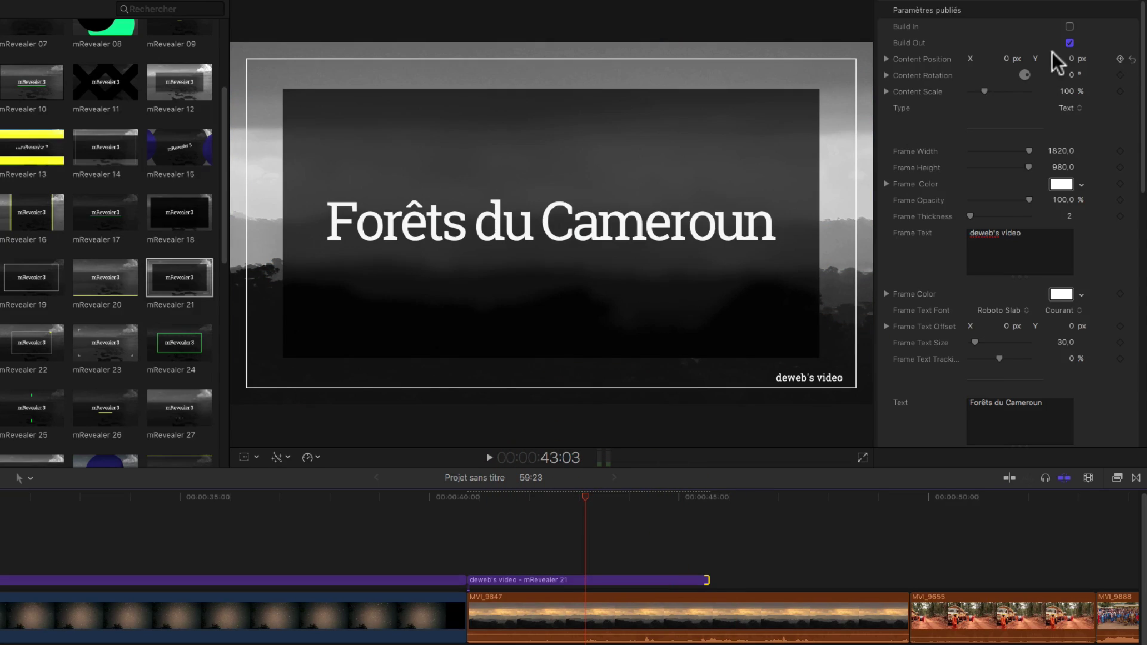
pyautogui.click(1069, 43)
pyautogui.moveTo(472, 505); pyautogui.dragTo(624, 532)
pyautogui.click(1069, 43)
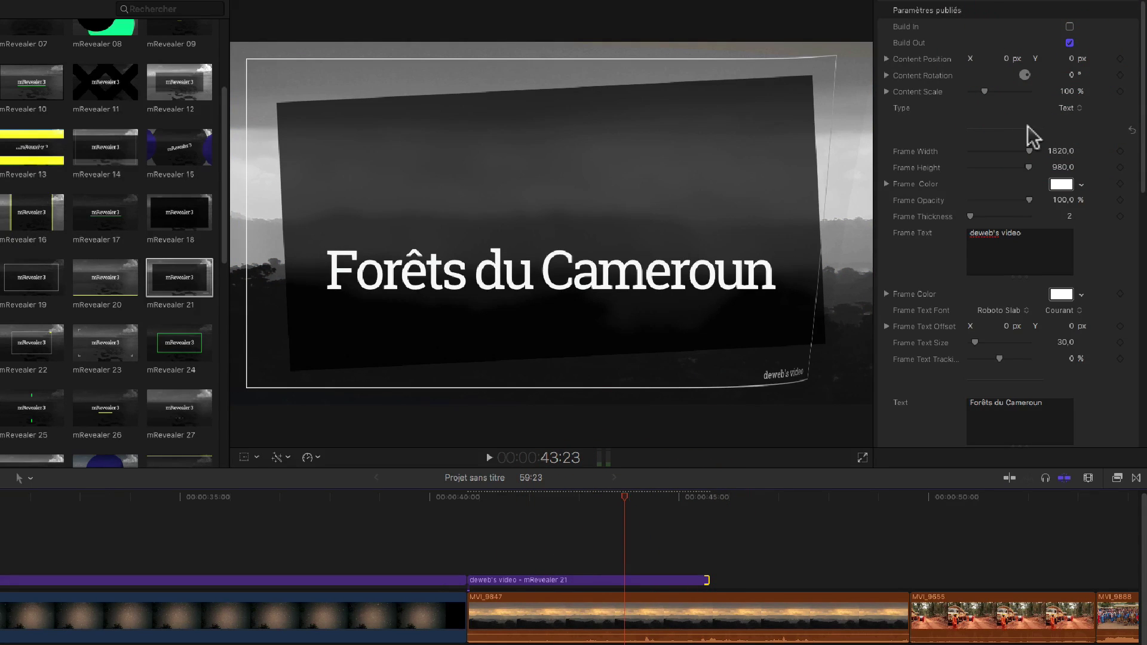
pyautogui.click(536, 508)
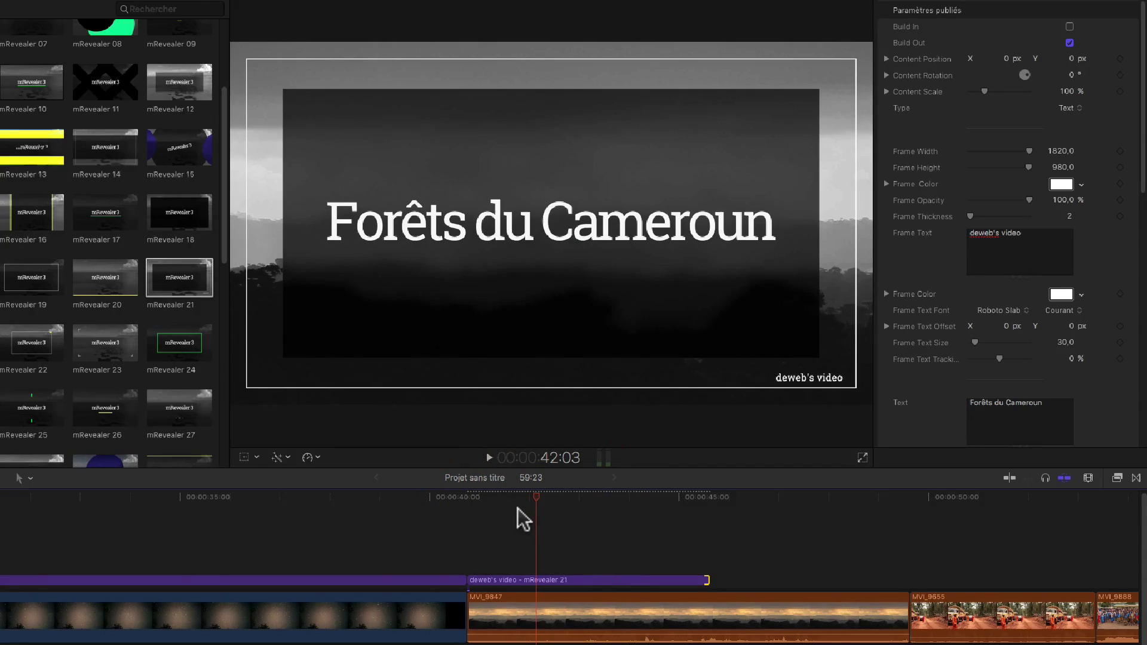
pyautogui.click(516, 505)
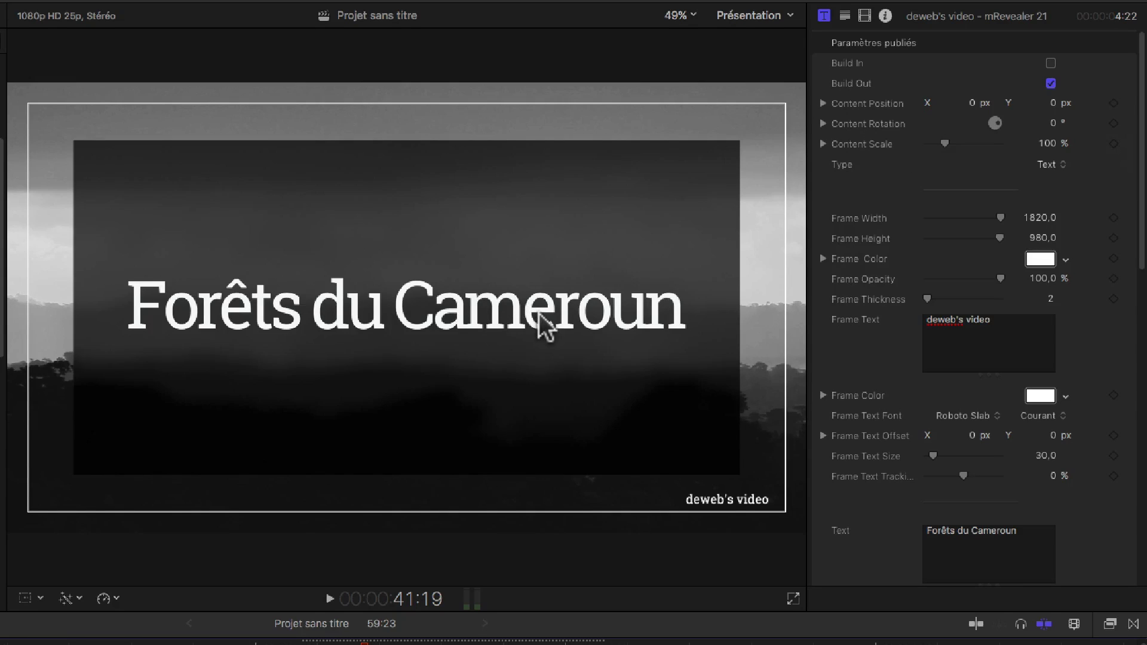
# Set the title's Content Position Y to 2.6 px and its Content Rotation to 16°.
pyautogui.moveTo(1052, 102); pyautogui.dragTo(1053, 98)
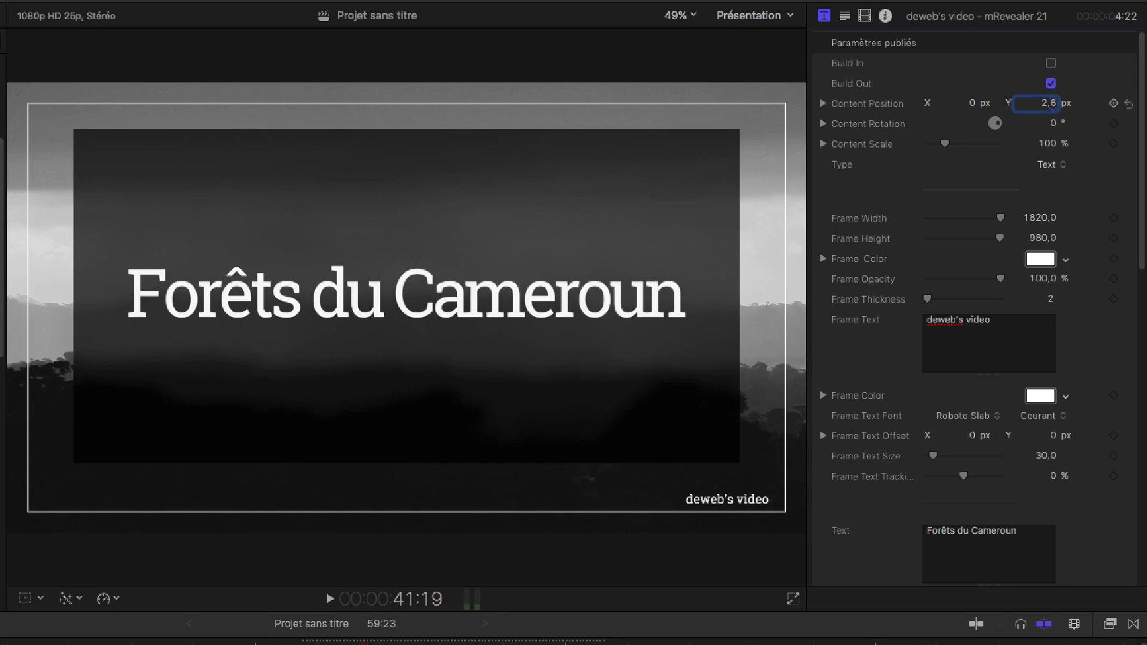
pyautogui.click(1055, 122)
pyautogui.write('16')
pyautogui.press('Return')
pyautogui.moveTo(1055, 122); pyautogui.dragTo(1055, 123)
# Reduce the title's Content Scale to 80% and set its Content Position Y to -0.1 px.
pyautogui.moveTo(1045, 123); pyautogui.dragTo(1048, 148)
pyautogui.click(1048, 143)
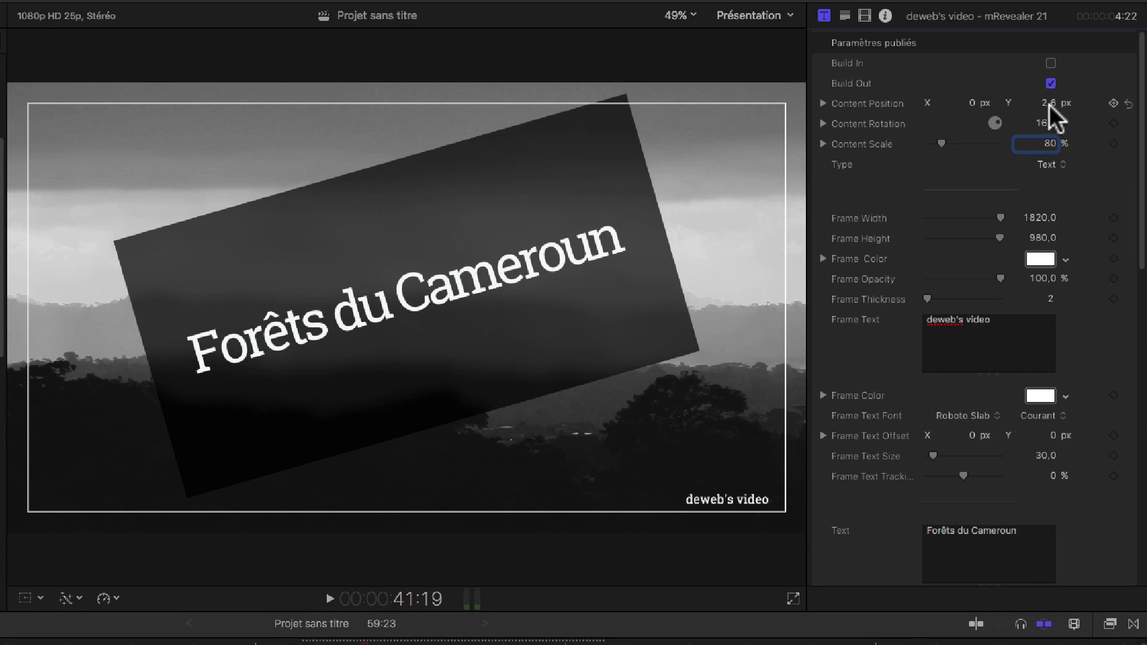
pyautogui.moveTo(1050, 106)
pyautogui.mouseDown()
pyautogui.moveTo(1050, 128)
pyautogui.moveTo(1050, 107)
pyautogui.mouseUp()
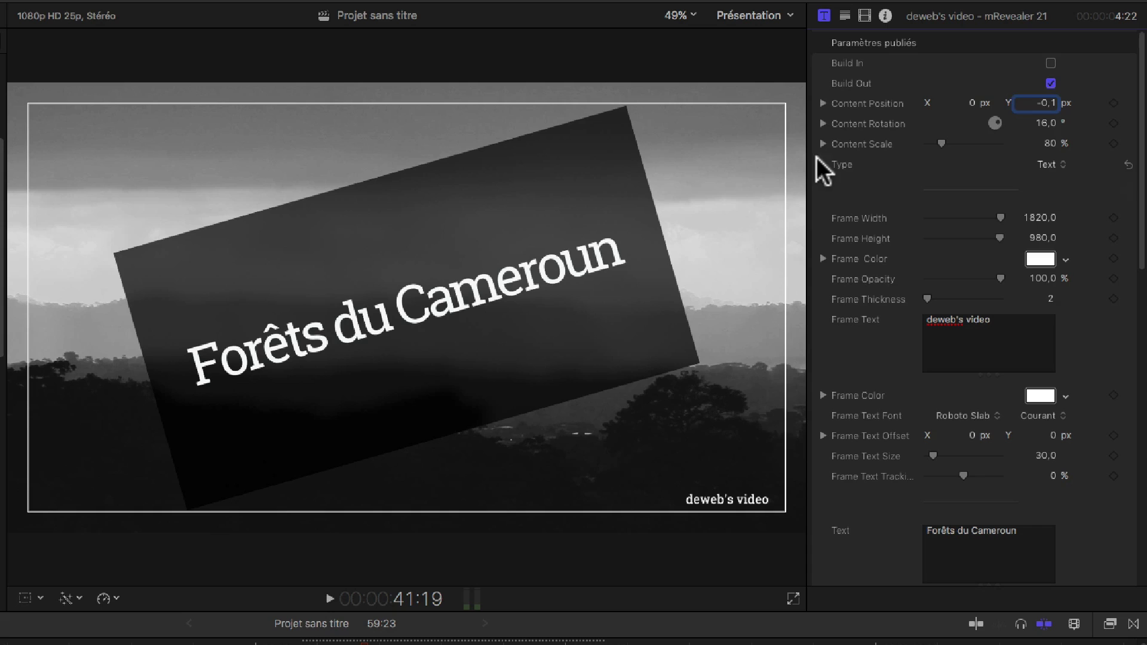
# Keep the title's Type as Text and set the Frame Width to 1778.
pyautogui.click(1046, 165)
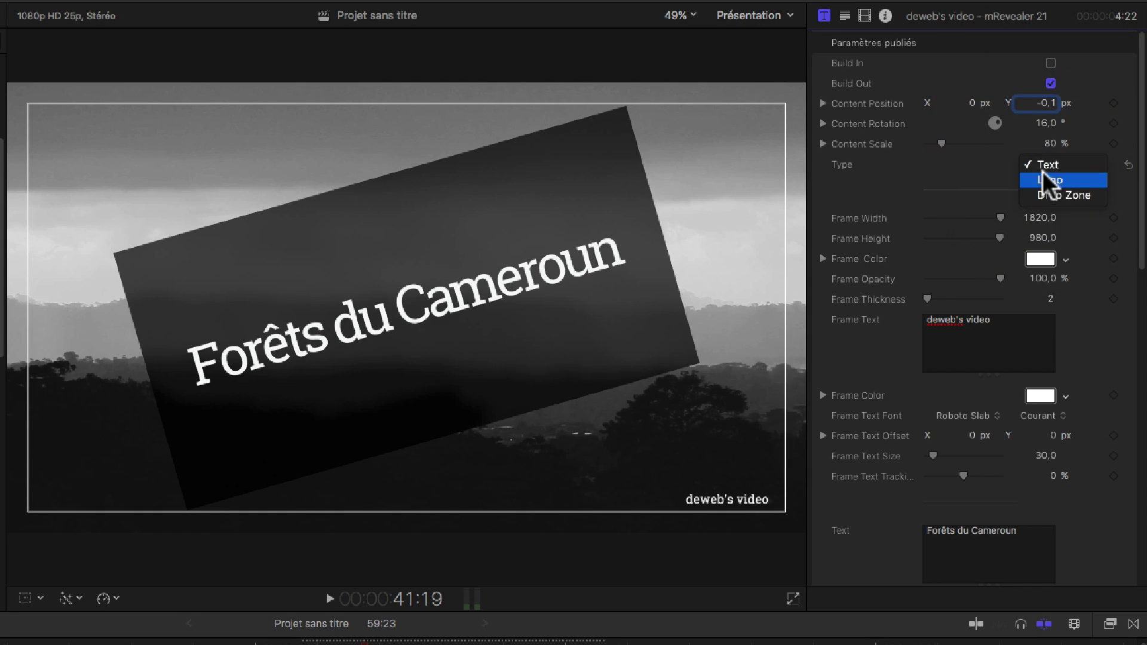
pyautogui.click(1047, 167)
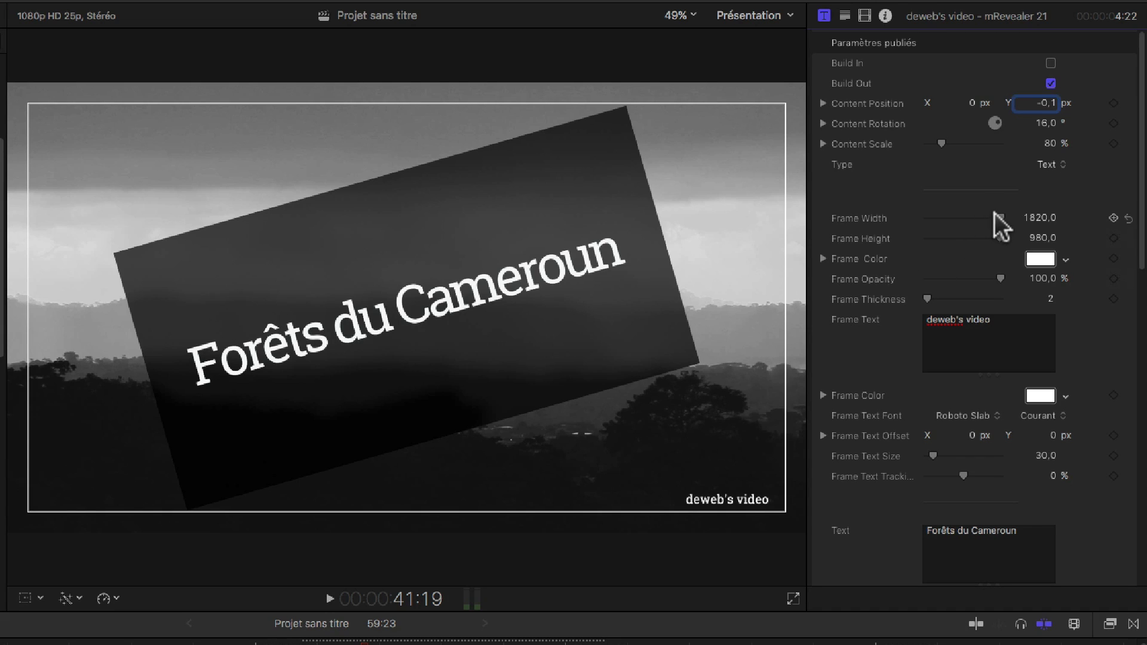
pyautogui.moveTo(997, 216); pyautogui.dragTo(1039, 220)
pyautogui.click(1036, 221)
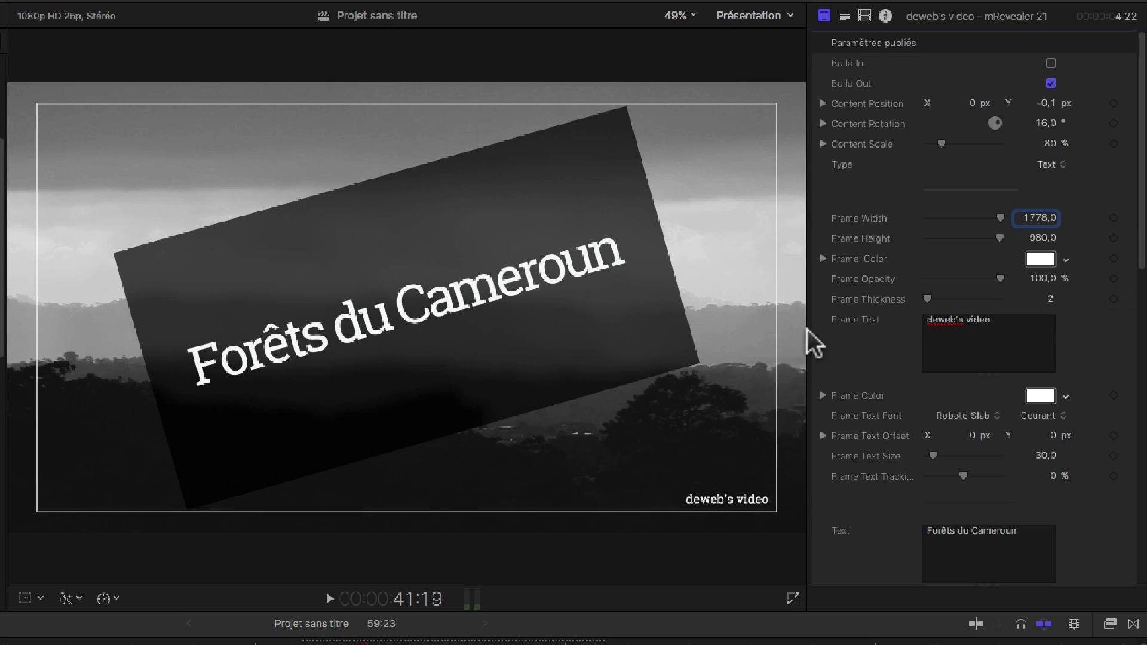
# Change the frame line's color to orange and reduce the Frame Opacity to about 75%.
pyautogui.click(1065, 261)
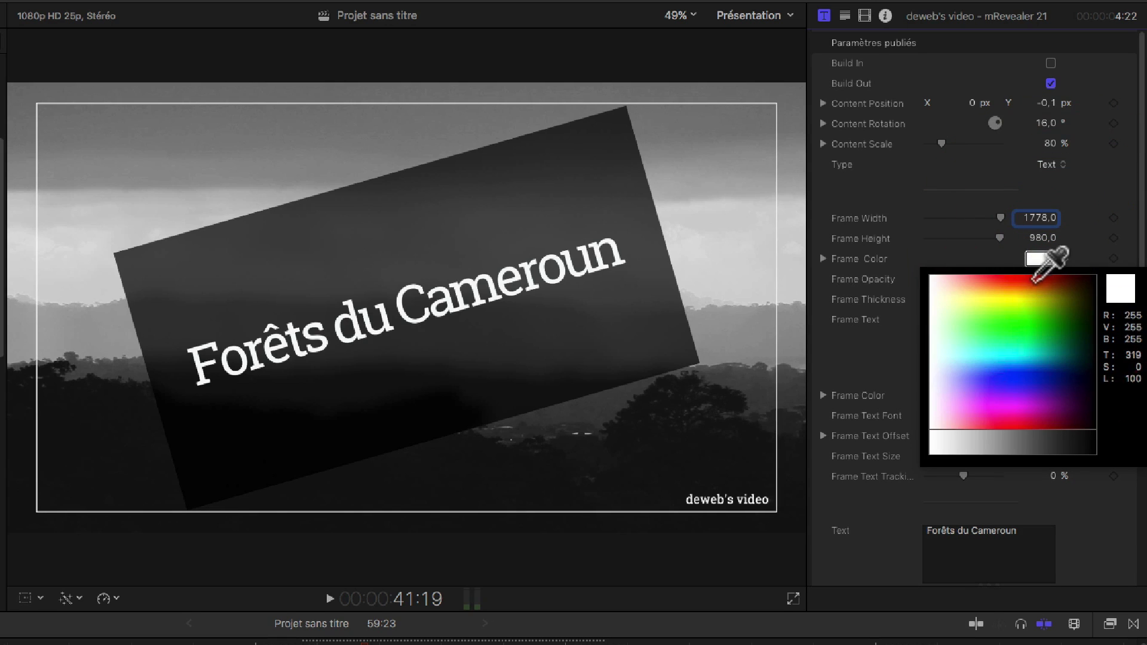
pyautogui.click(1019, 292)
pyautogui.click(1019, 293)
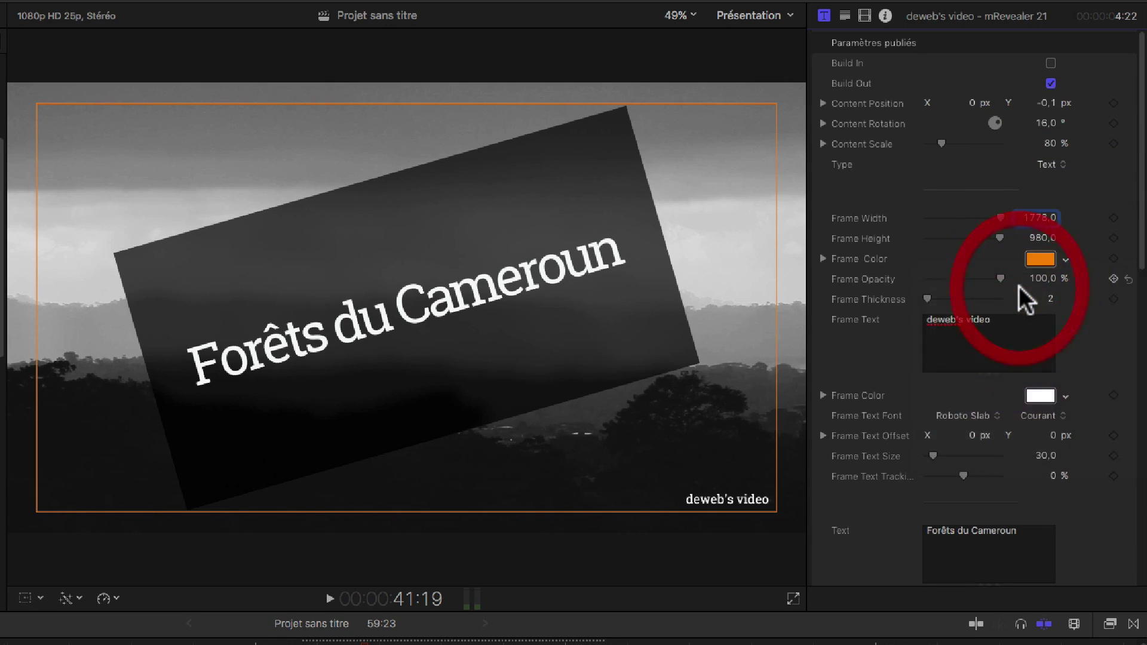
pyautogui.moveTo(1001, 279)
pyautogui.mouseDown()
pyautogui.moveTo(913, 280)
pyautogui.moveTo(981, 279)
pyautogui.mouseUp()
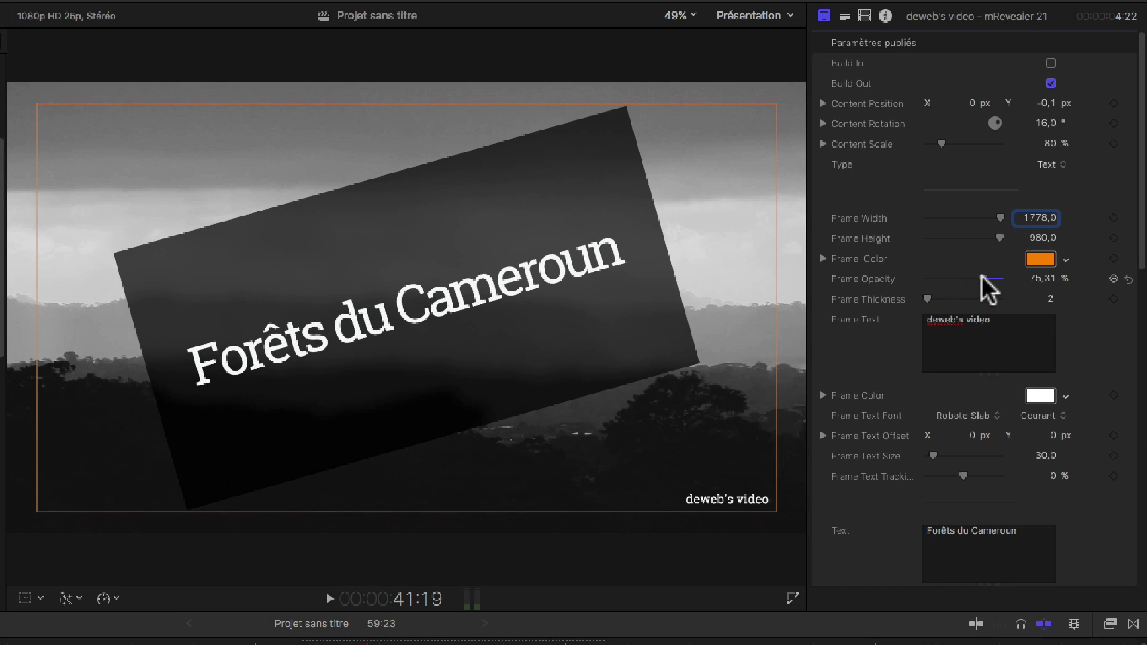
# Try frame thicknesses of 1, 11 and 8, and settle on a Frame Thickness of 5.
pyautogui.click(1045, 300)
pyautogui.write('1')
pyautogui.press('Return')
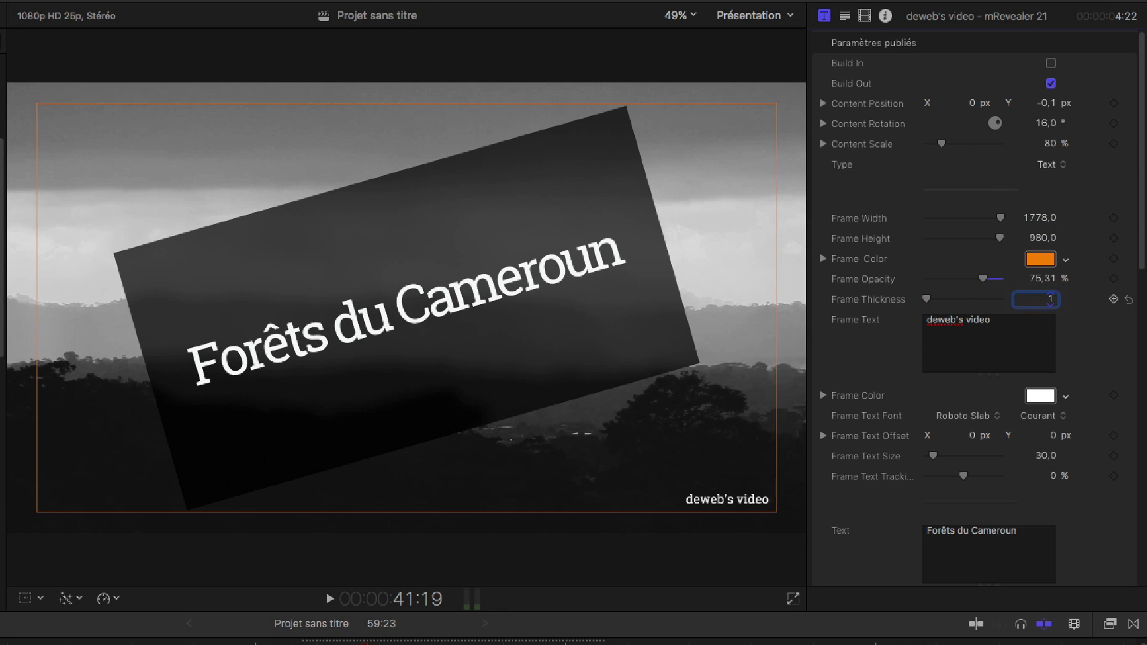
pyautogui.write('1')
pyautogui.press('Return')
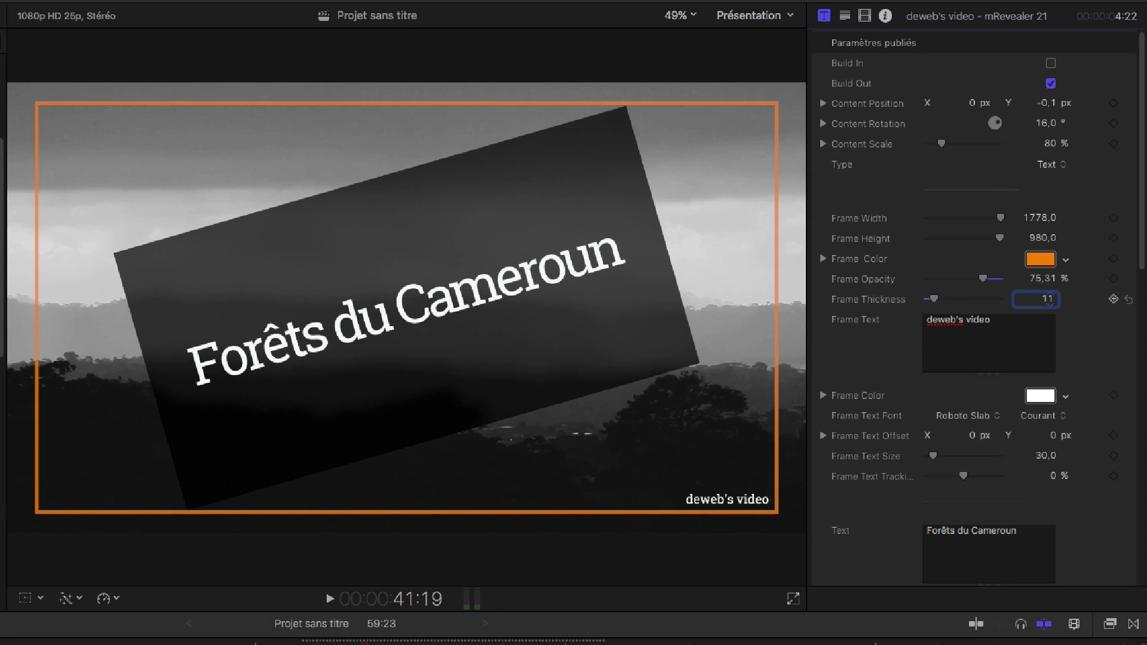
pyautogui.write('8')
pyautogui.press('Return')
pyautogui.write('5')
pyautogui.press('Return')
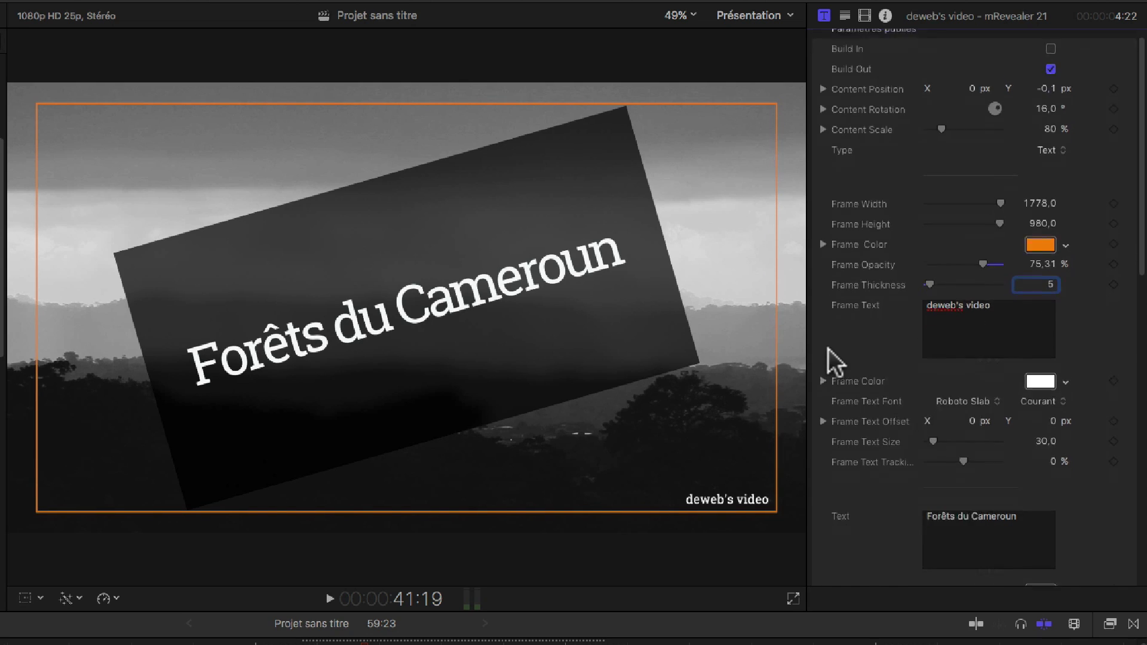
# Change the color of the "deweb's video" frame text to red-orange.
pyautogui.scroll(-5, 828, 349)
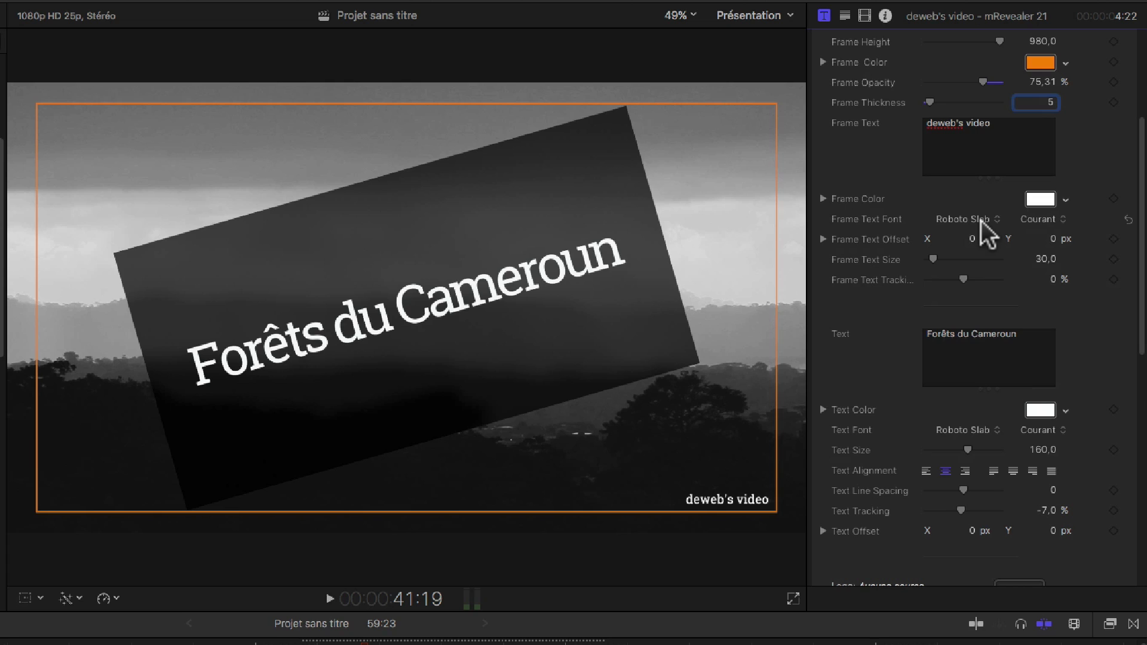
pyautogui.click(1064, 199)
pyautogui.click(1025, 222)
pyautogui.click(1038, 200)
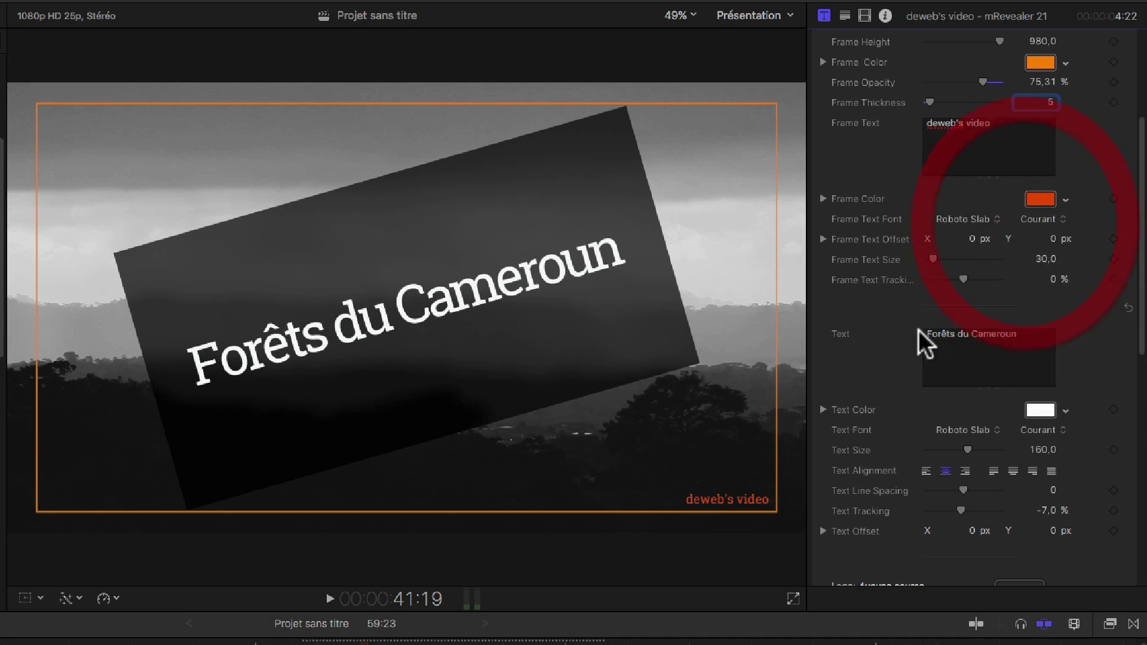
pyautogui.click(1066, 202)
pyautogui.click(1026, 220)
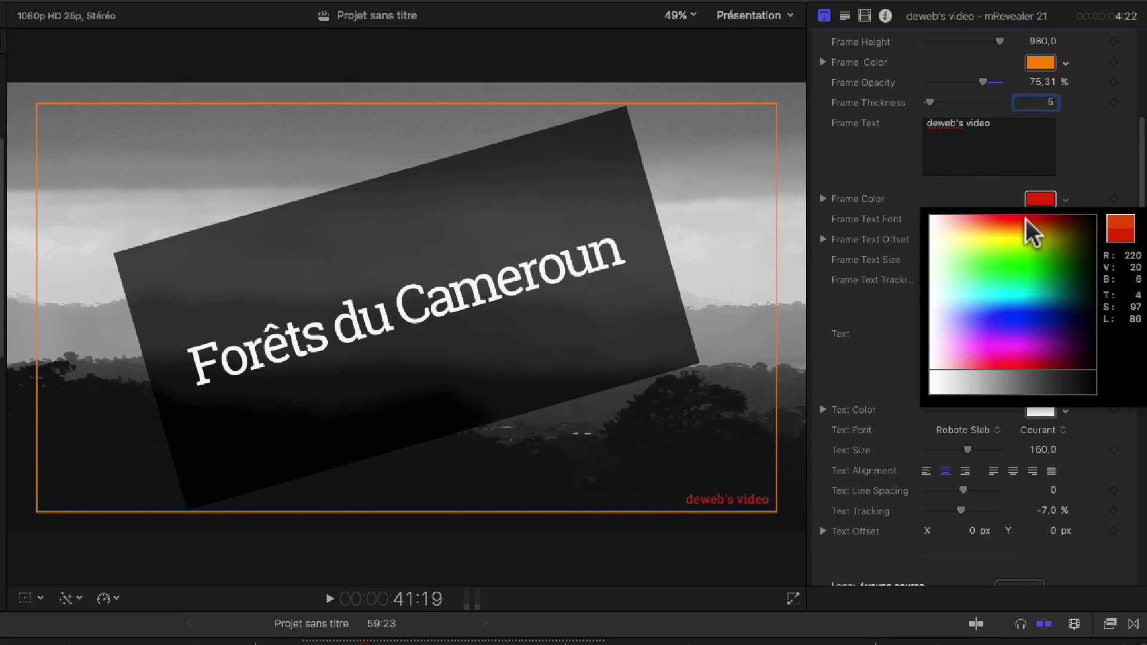
pyautogui.click(1025, 222)
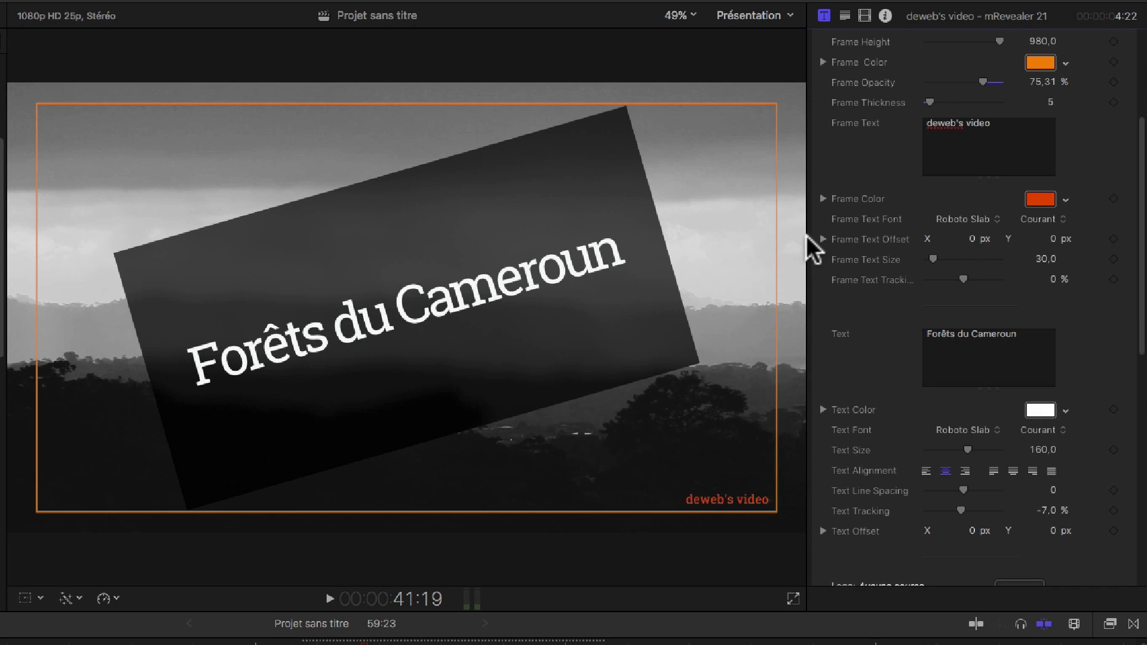
# Set the Frame Text Offset to X -0.5 px and Y 0.1 px, and increase the frame text tracking to about 11.5%.
pyautogui.moveTo(981, 245); pyautogui.dragTo(971, 240)
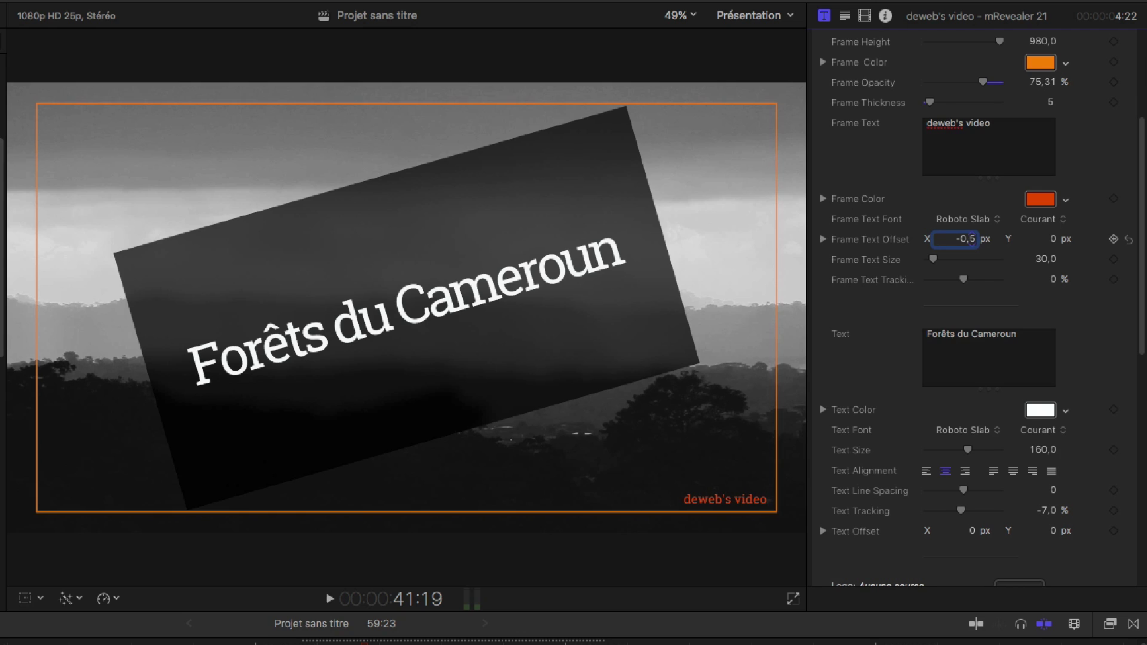
pyautogui.moveTo(1053, 241); pyautogui.dragTo(1050, 239)
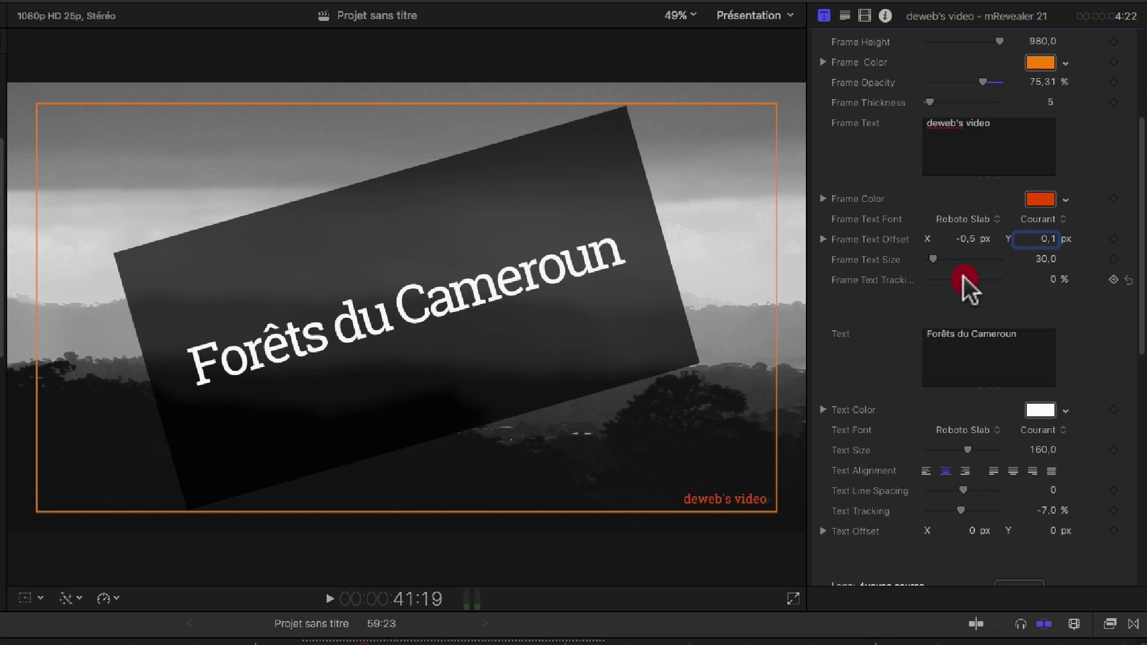
pyautogui.moveTo(964, 276); pyautogui.dragTo(968, 277)
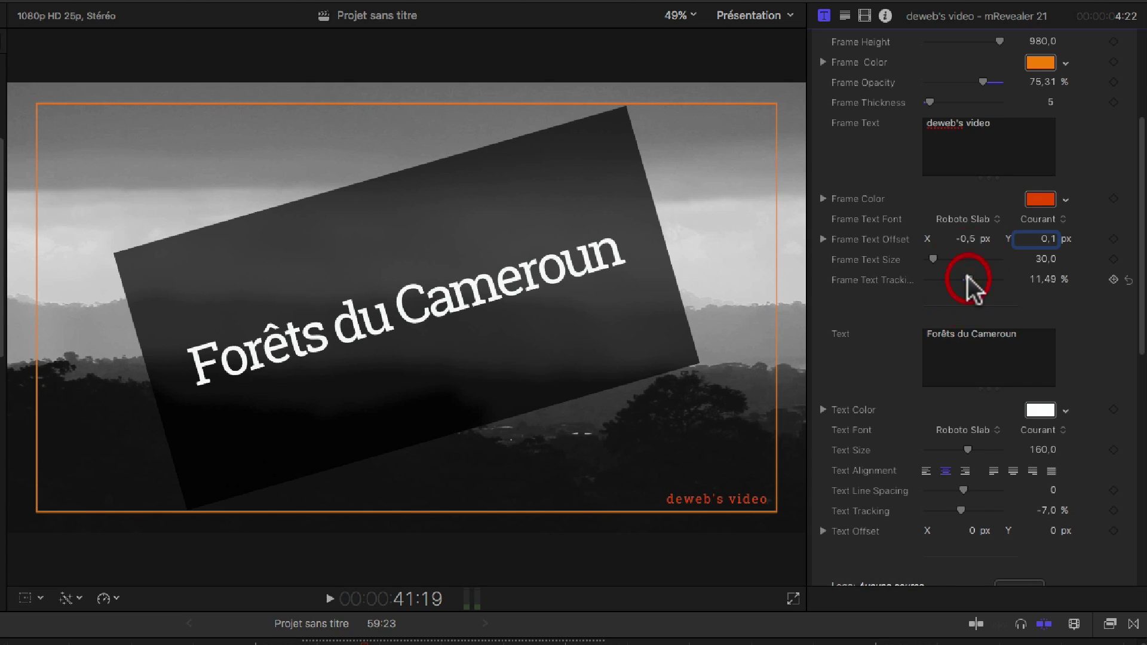
# Change the Text Color of "Forêts du Cameroun" to a golden yellow (RGB 198, 152, 8).
pyautogui.scroll(-5, 864, 323)
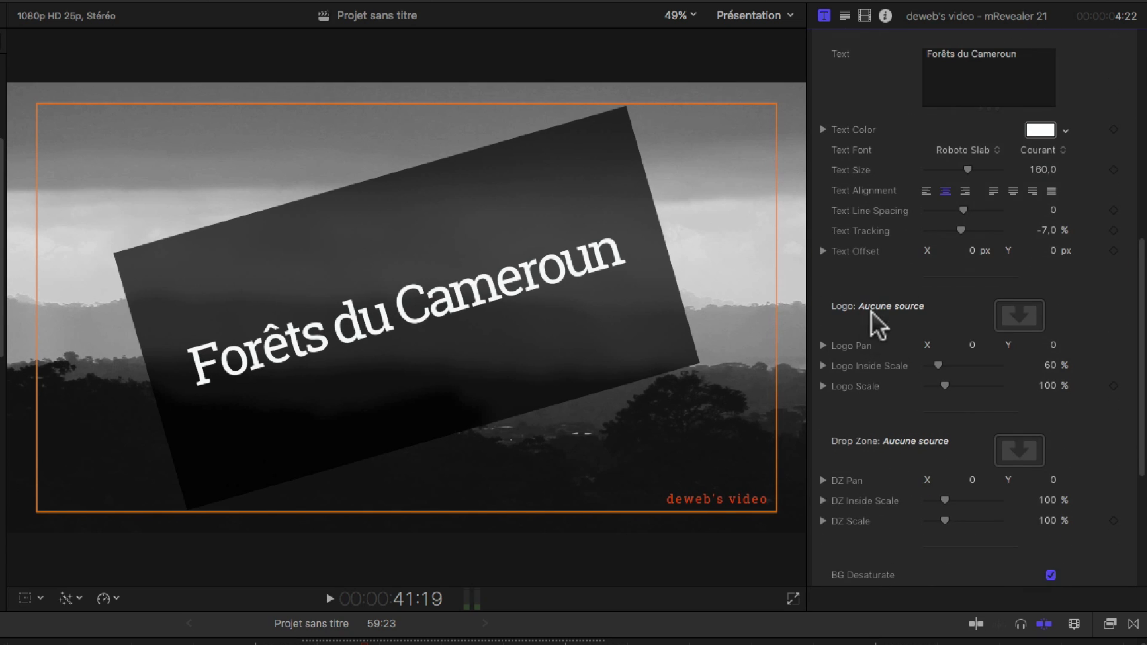
pyautogui.click(1036, 130)
pyautogui.click(1010, 157)
pyautogui.moveTo(1008, 157); pyautogui.dragTo(1031, 169)
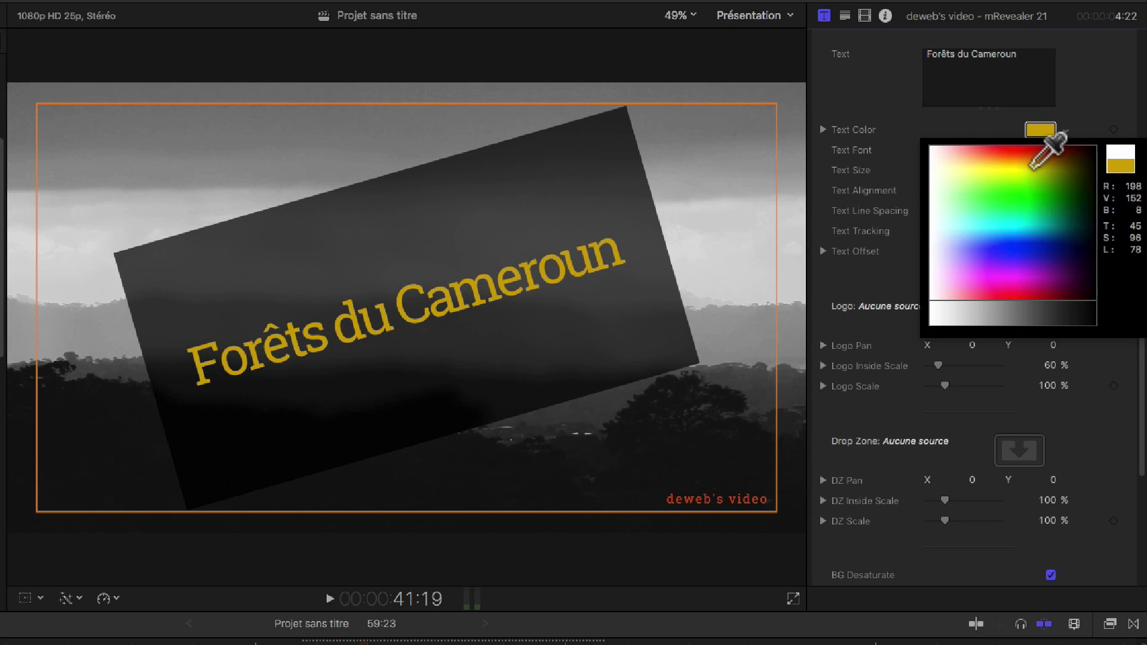
pyautogui.click(1031, 168)
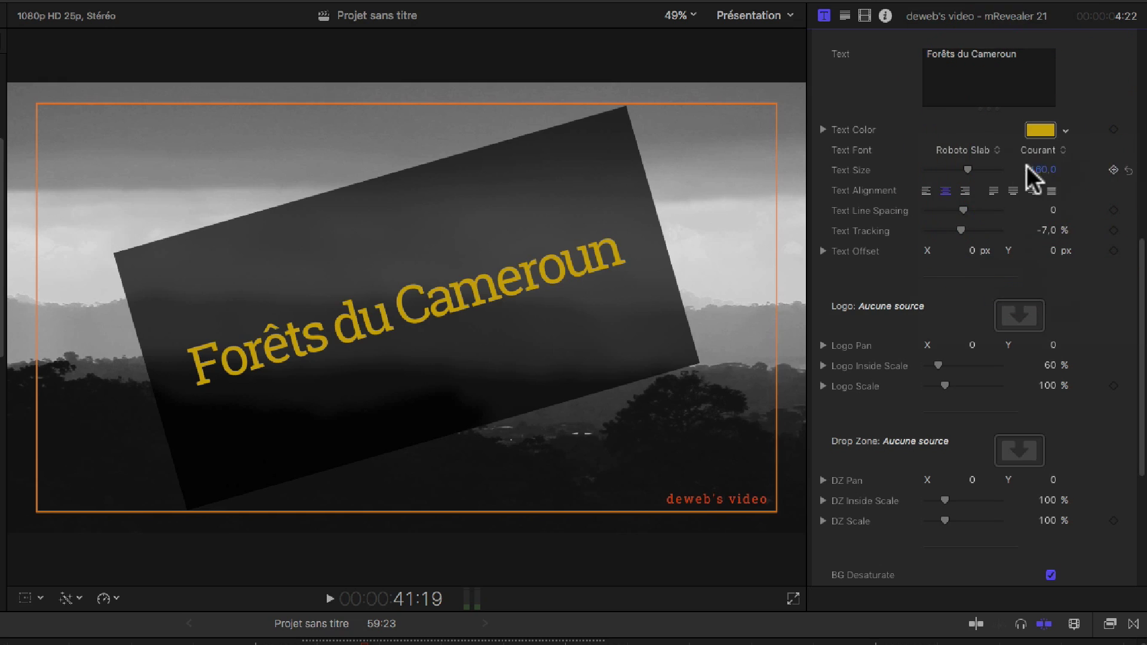
# Switch the main text's font to Roboto and set its Text Size to 179.
pyautogui.click(955, 150)
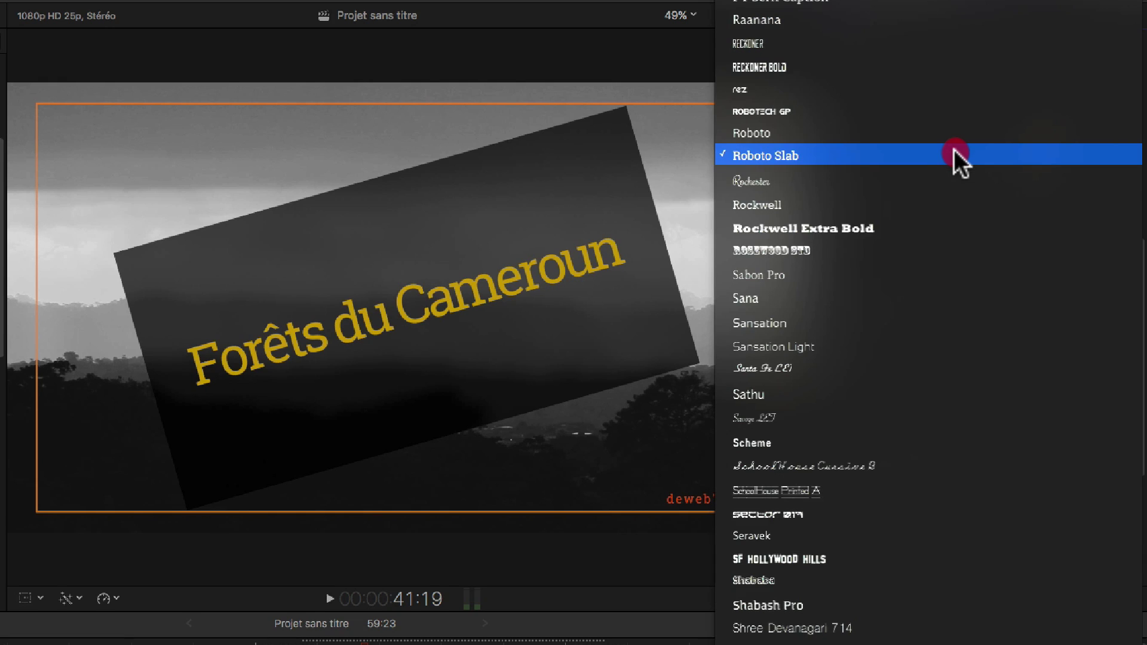
pyautogui.click(883, 132)
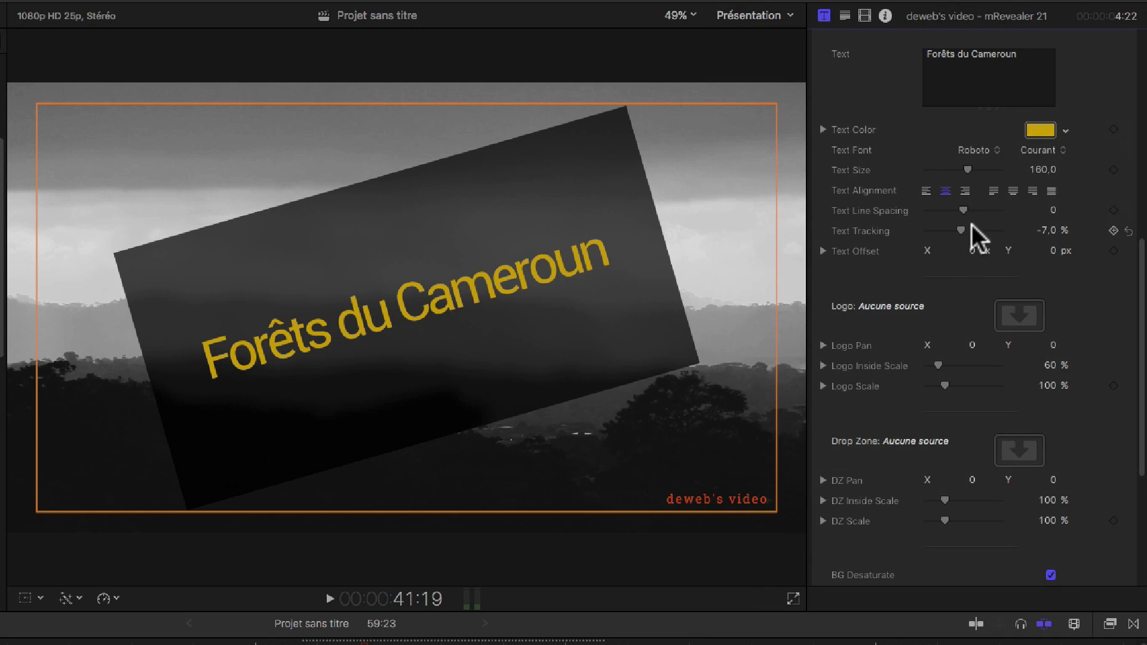
pyautogui.moveTo(971, 167); pyautogui.dragTo(976, 167)
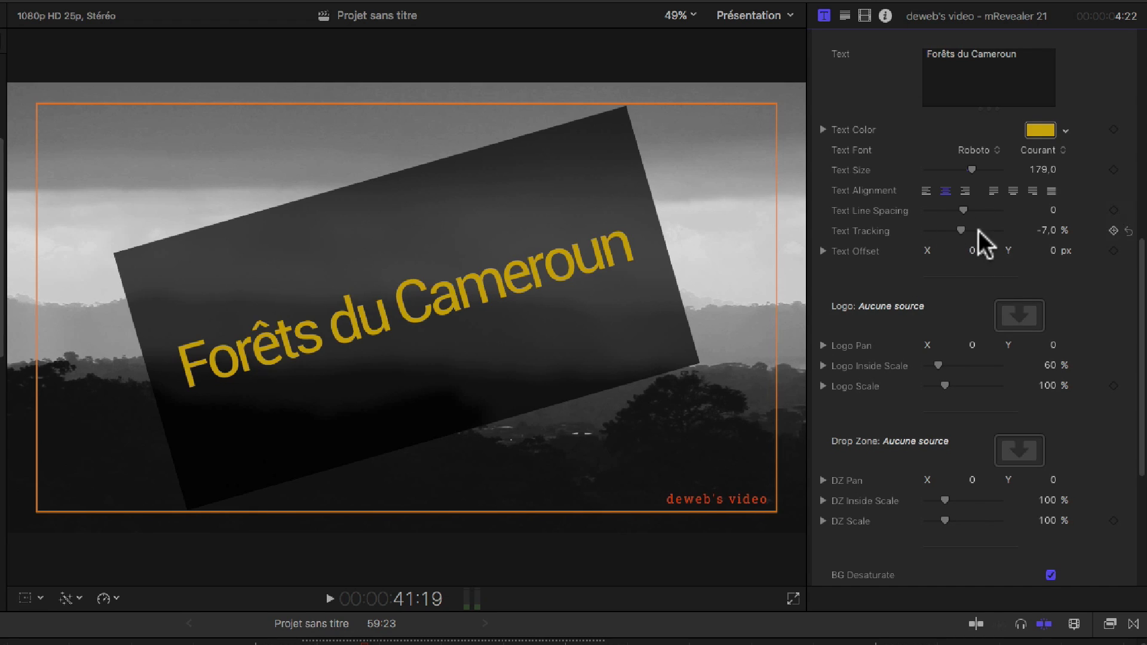
# Keep the main text's tracking at -7% and set its Text Offset Y to 7.9 px.
pyautogui.moveTo(961, 231); pyautogui.dragTo(960, 232)
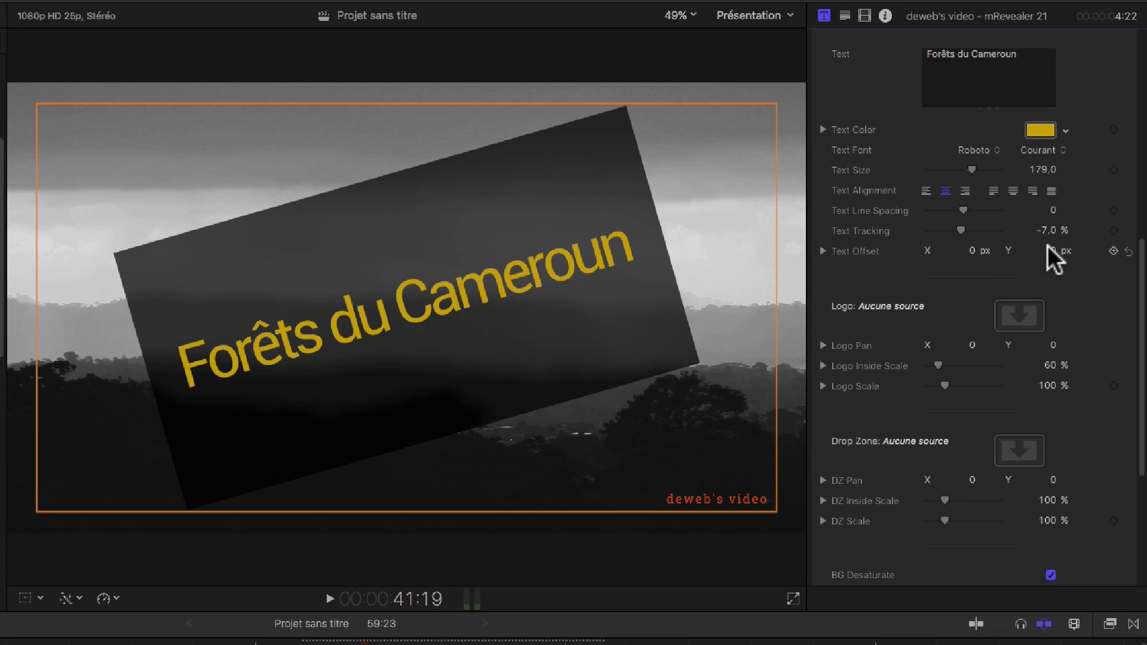
pyautogui.moveTo(1054, 256); pyautogui.dragTo(1058, 249)
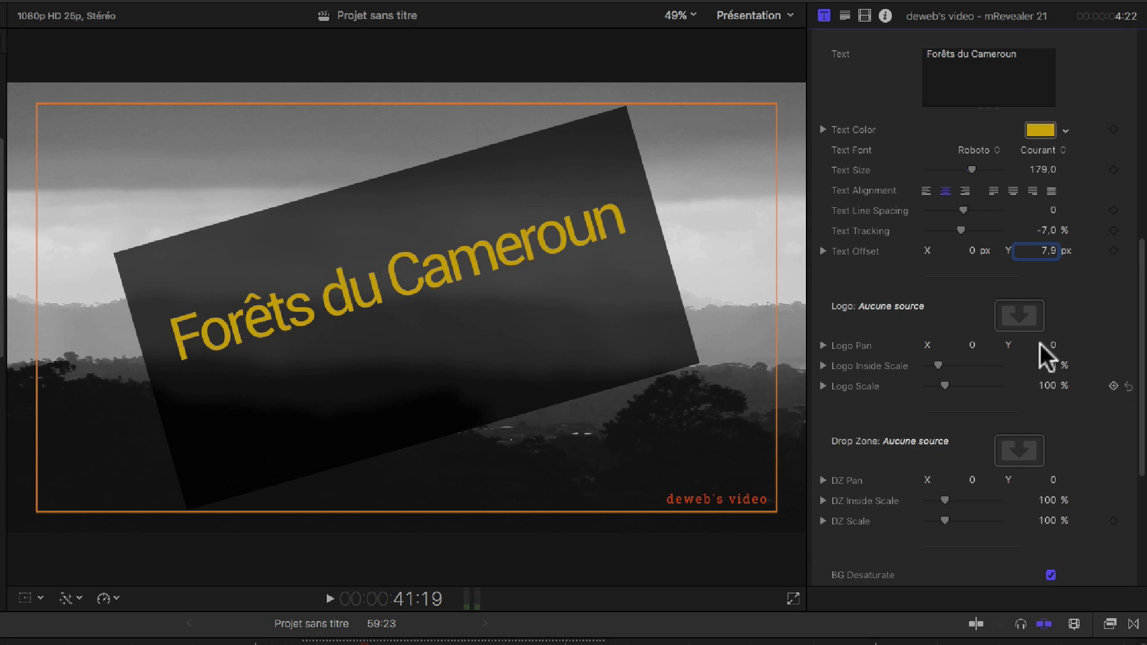
# Disable BG Desaturate for the title's background and reduce the BG Blur Value to 31.
pyautogui.scroll(-5, 862, 392)
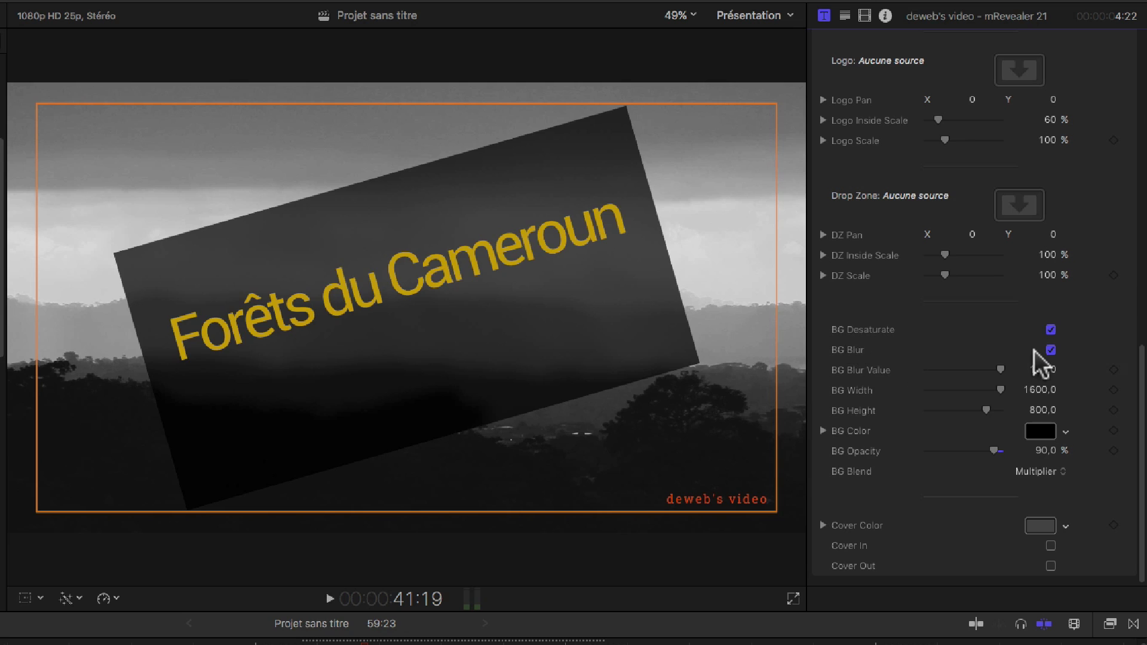
pyautogui.click(1049, 330)
pyautogui.click(1050, 331)
pyautogui.click(1050, 331)
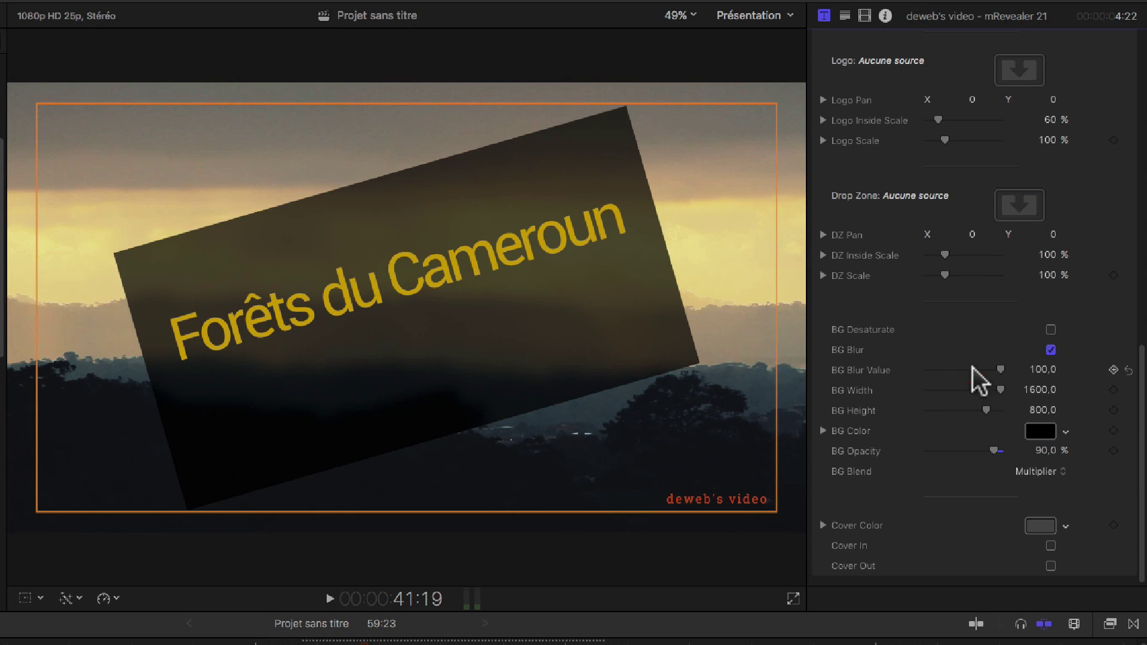
pyautogui.moveTo(952, 365); pyautogui.dragTo(962, 366)
# Resize the title's background panel to a BG Width of 1604 and a BG Height of 643.
pyautogui.click(1034, 388)
pyautogui.write('1647')
pyautogui.press('Return')
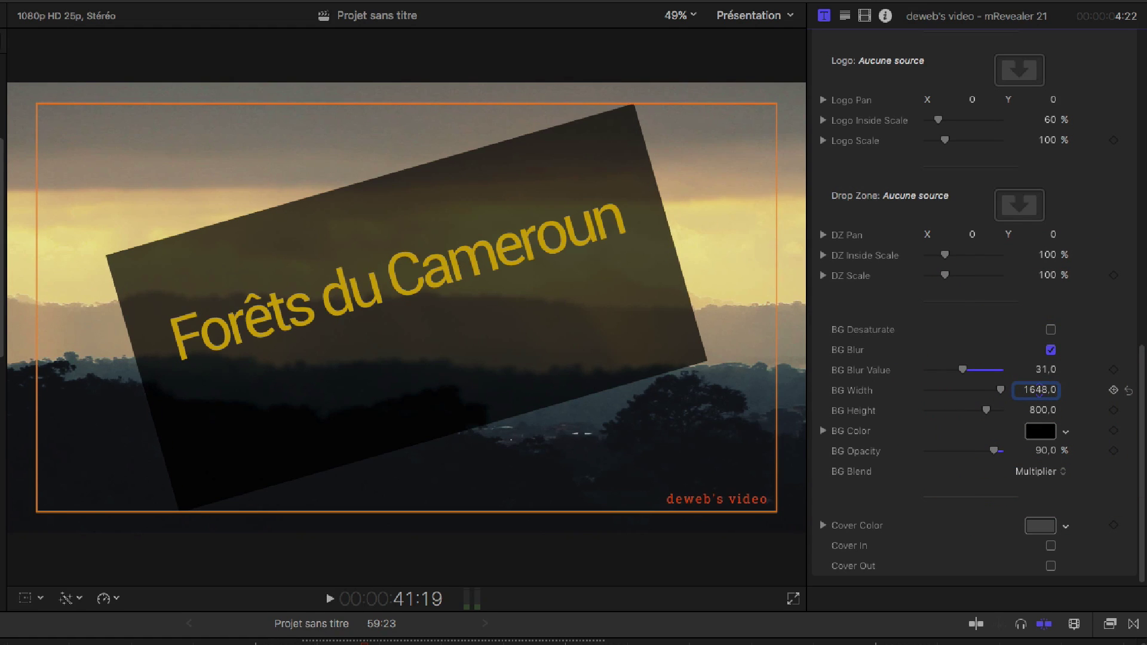
pyautogui.moveTo(1040, 394); pyautogui.dragTo(1041, 411)
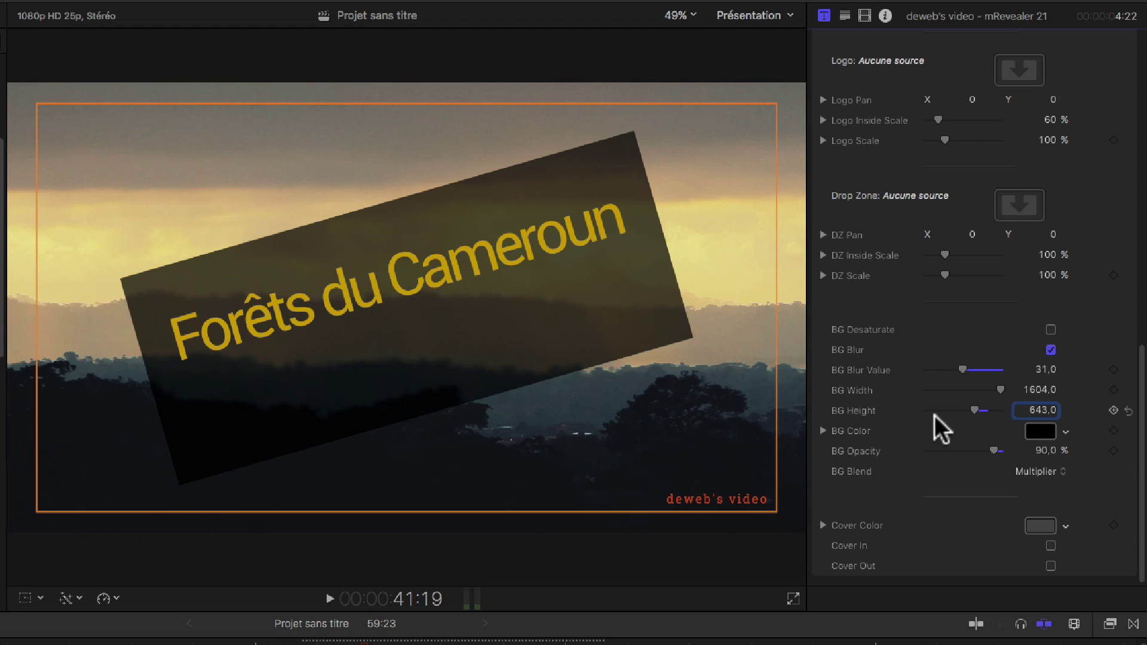
# Change the background panel's color to dark brown and set its BG Blend to Obscurcir.
pyautogui.click(1065, 432)
pyautogui.moveTo(981, 451); pyautogui.dragTo(1063, 471)
pyautogui.moveTo(1063, 472); pyautogui.dragTo(1063, 458)
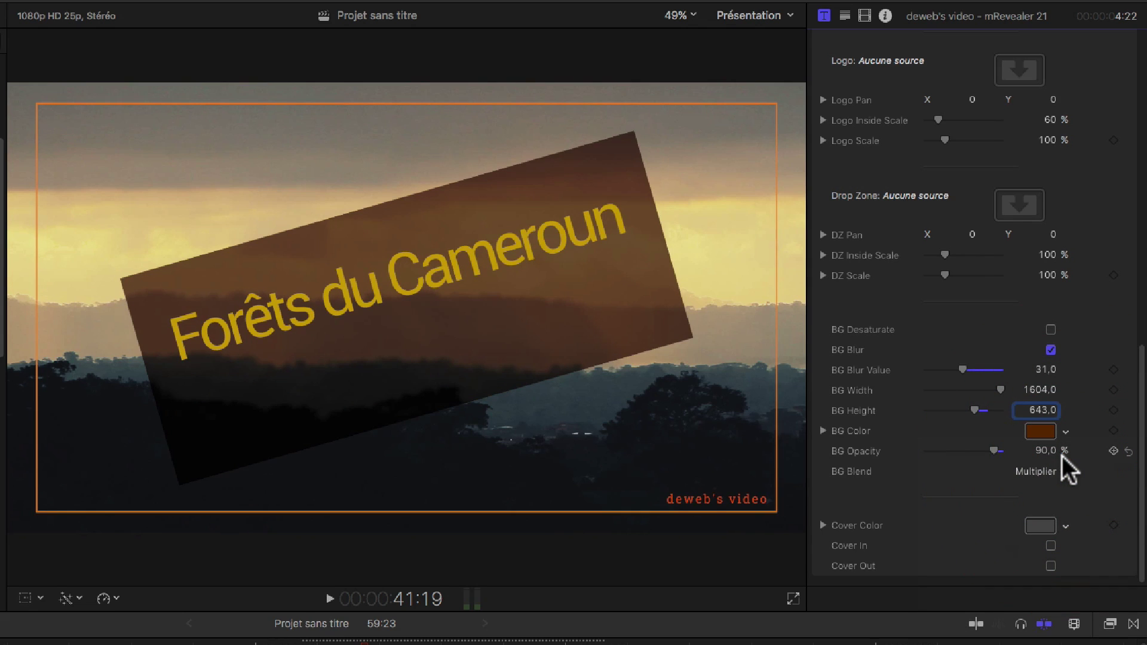
pyautogui.click(1059, 470)
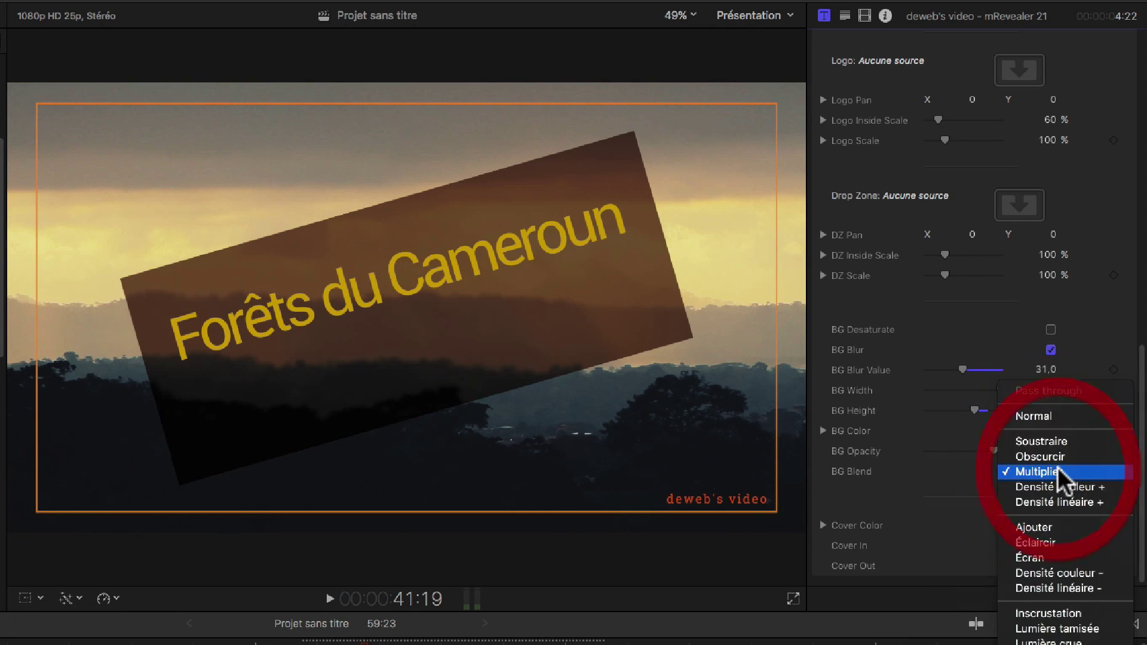
pyautogui.click(1058, 459)
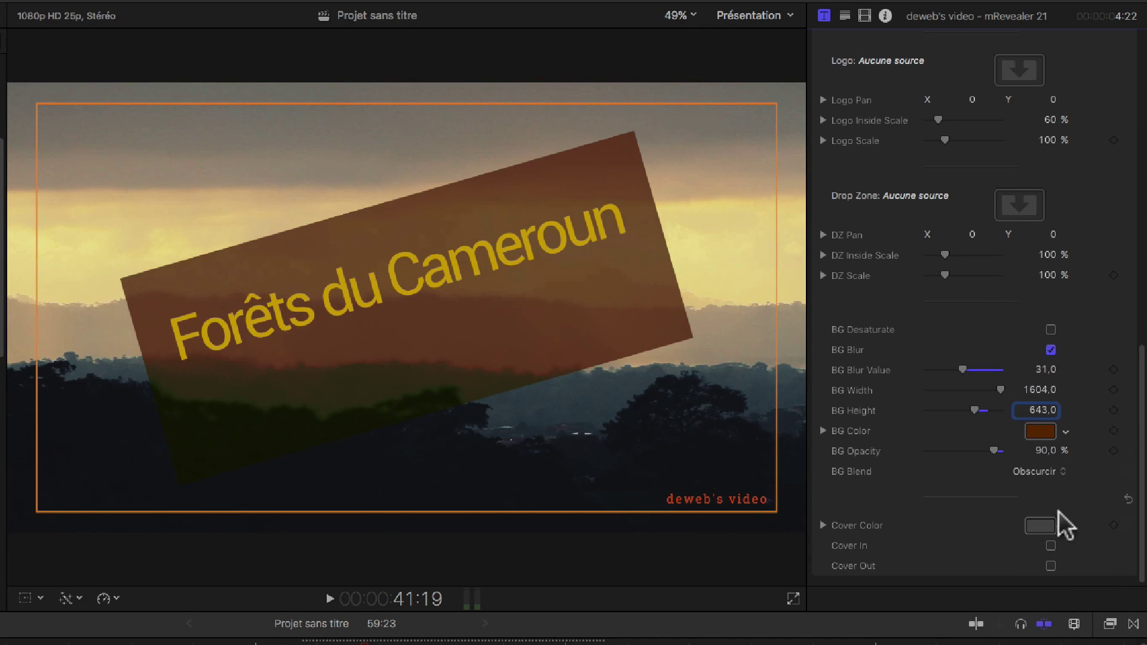
# Enable Cover In to preview the gray cover over the clip, and disable it again.
pyautogui.click(1051, 546)
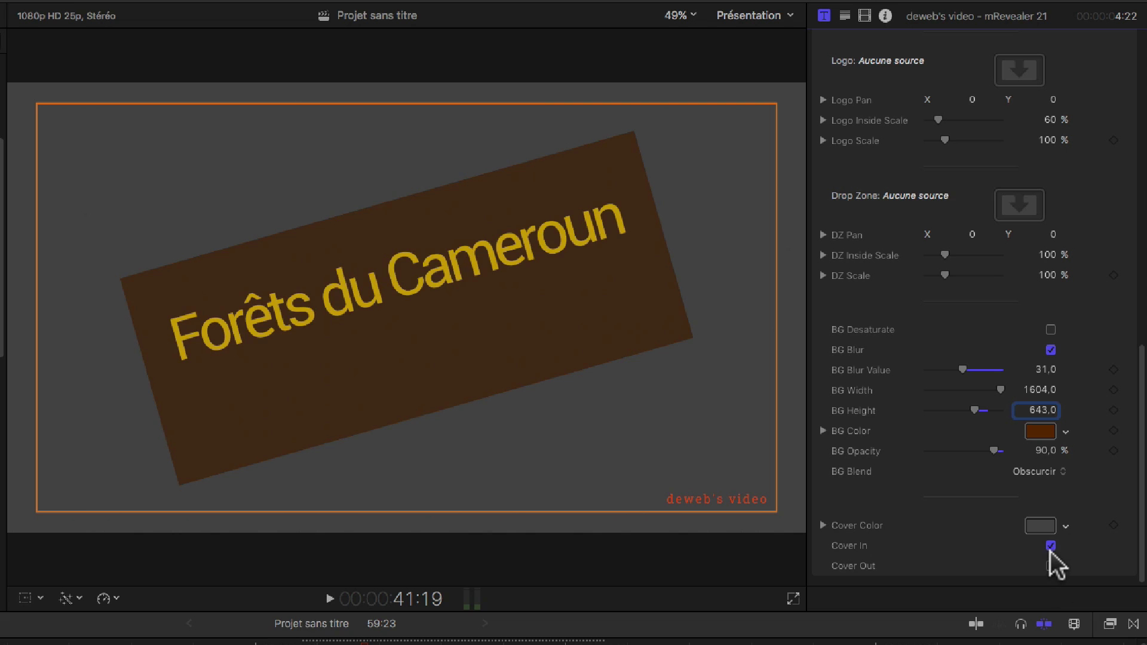
pyautogui.click(1052, 547)
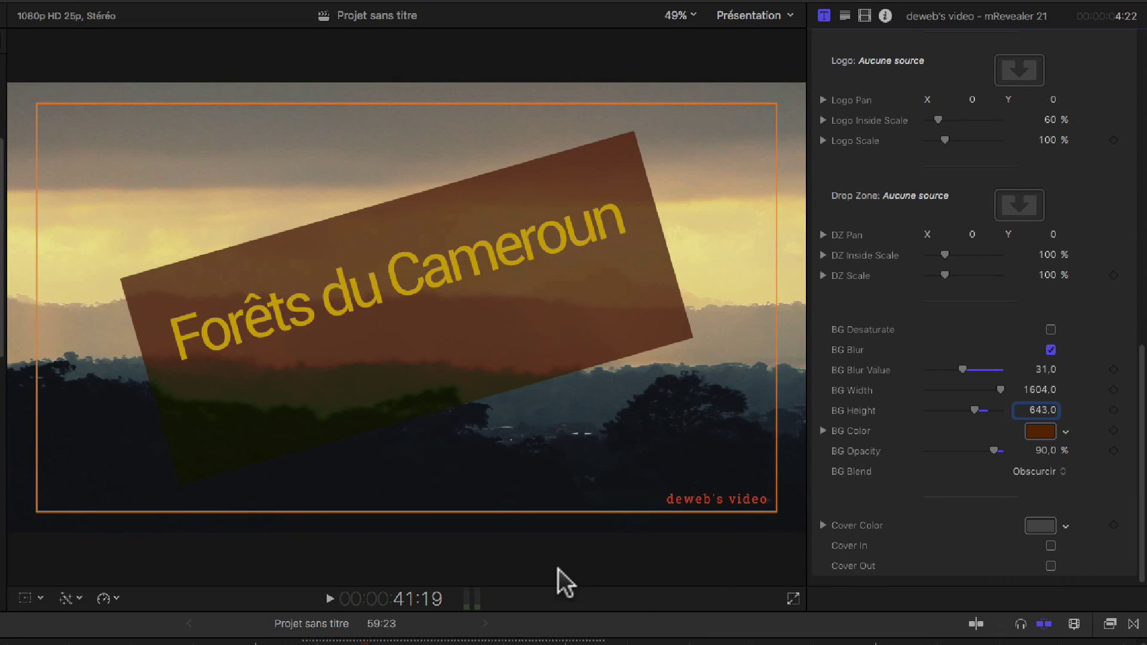
# Play back the customized mRevealer 21 title in the timeline through its exit animation.
pyautogui.click(389, 636)
pyautogui.press('space')
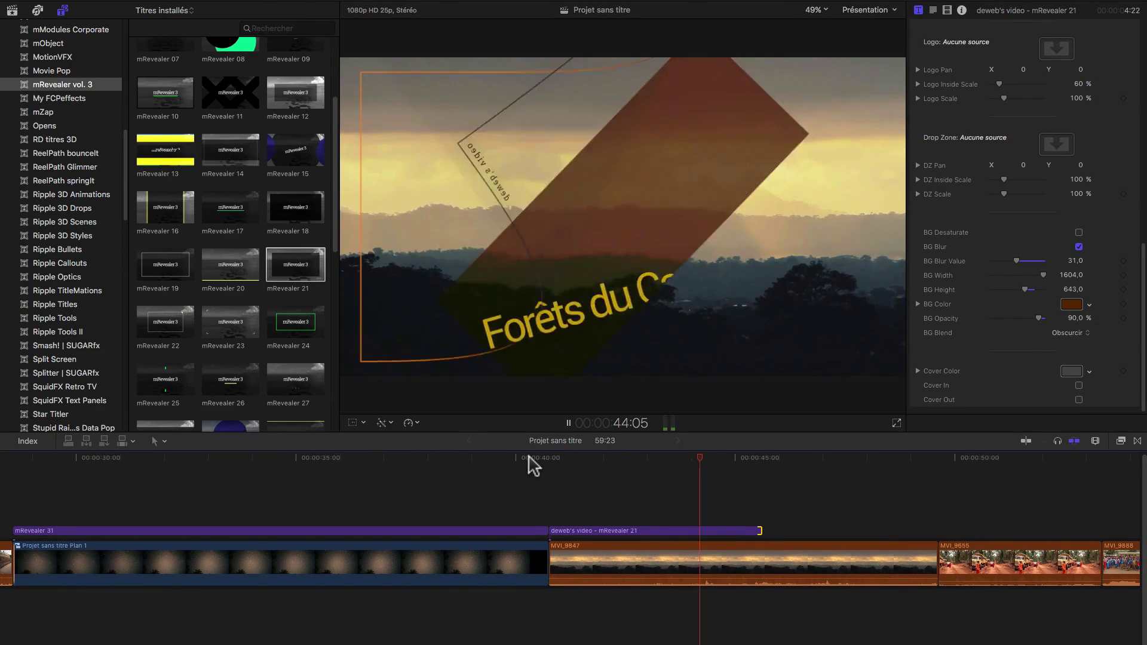
pyautogui.click(607, 457)
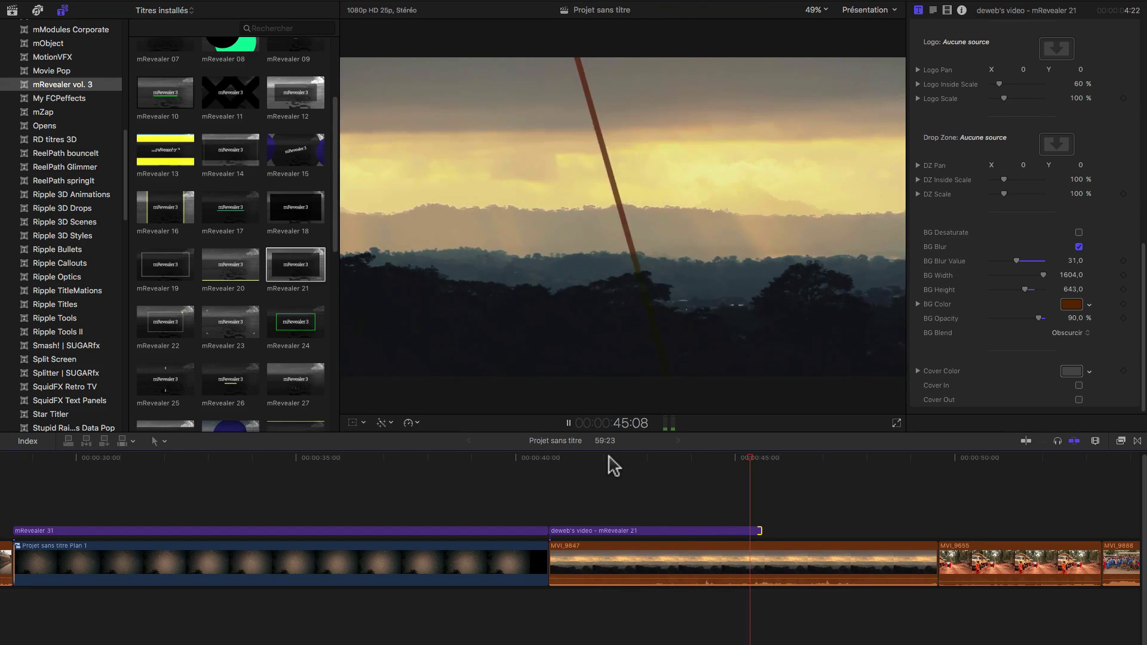
# Add the mRevealer 35 title above clip MVI_9655 from its start and trim it to end with the clip.
pyautogui.press('space')
pyautogui.click(941, 458)
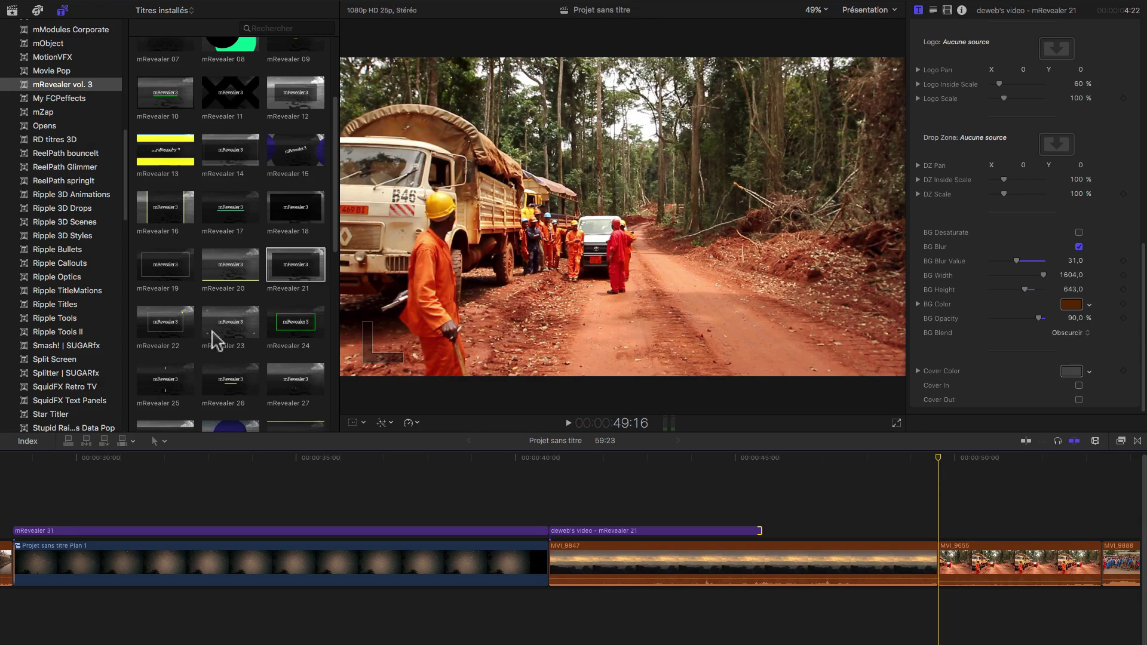
pyautogui.click(161, 333)
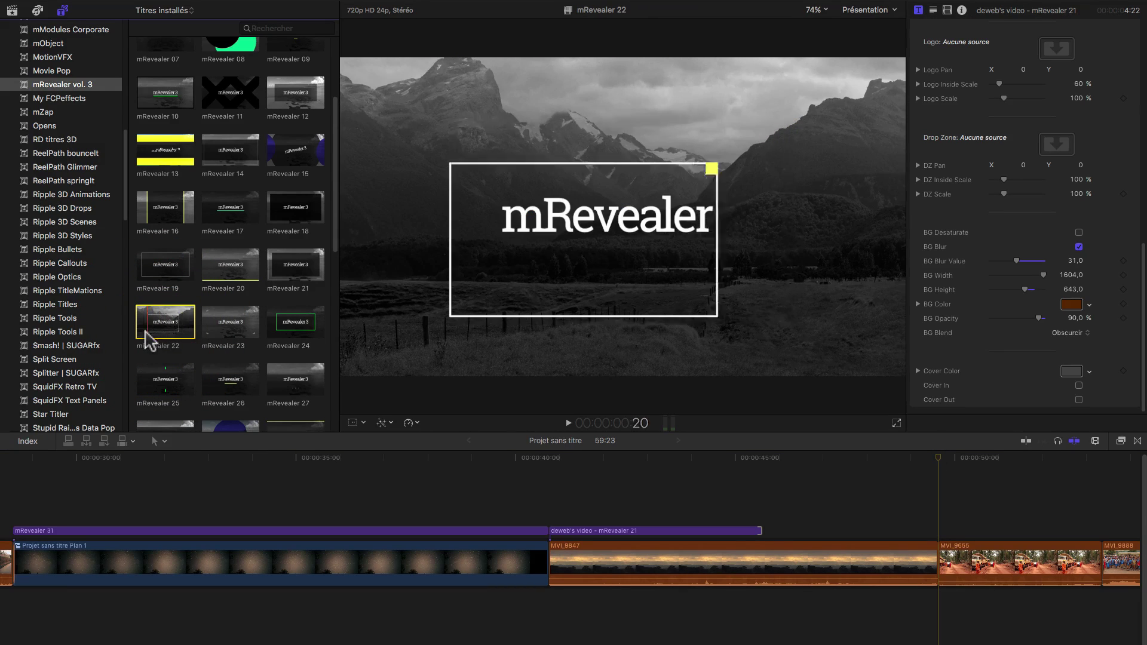
pyautogui.scroll(-5, 159, 332)
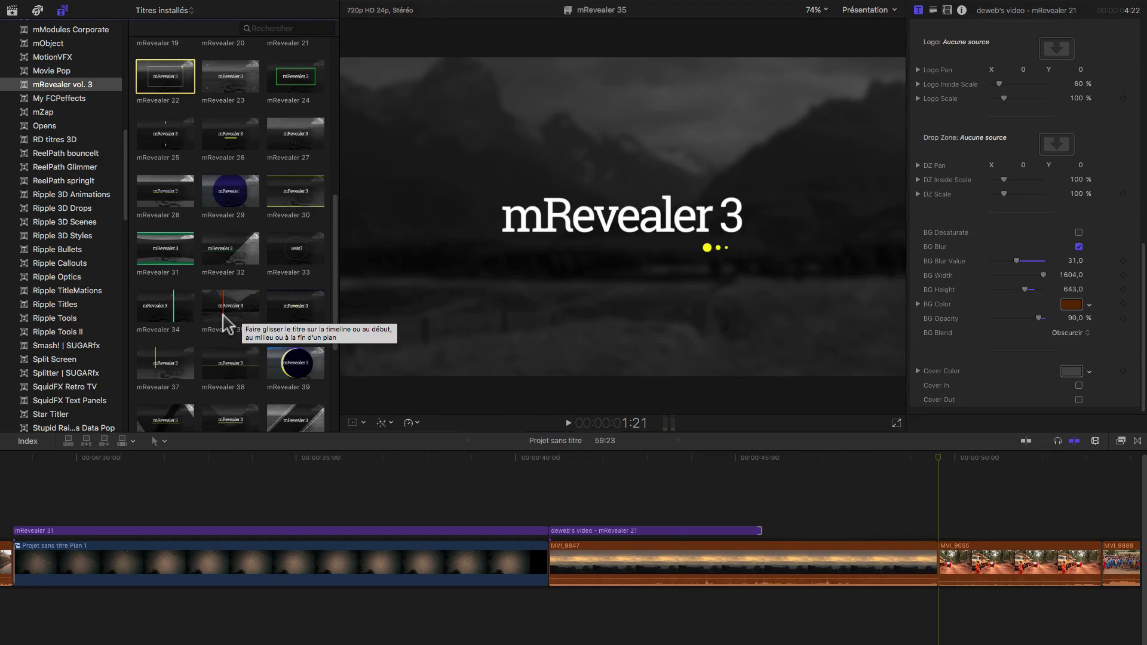
pyautogui.click(224, 310)
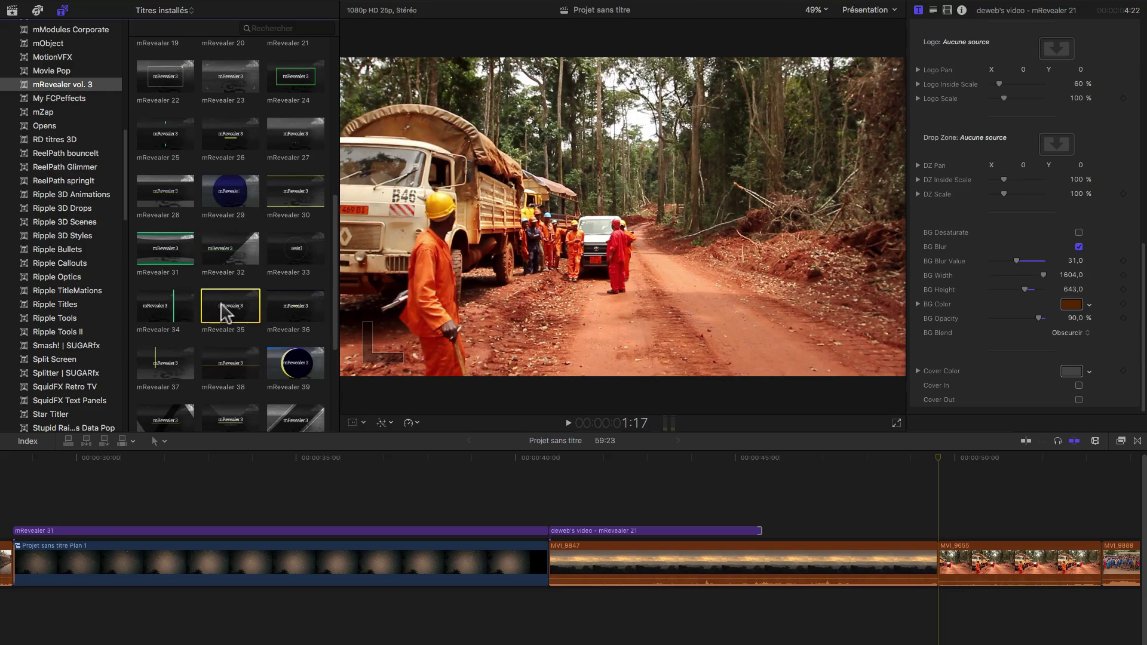
pyautogui.press('q')
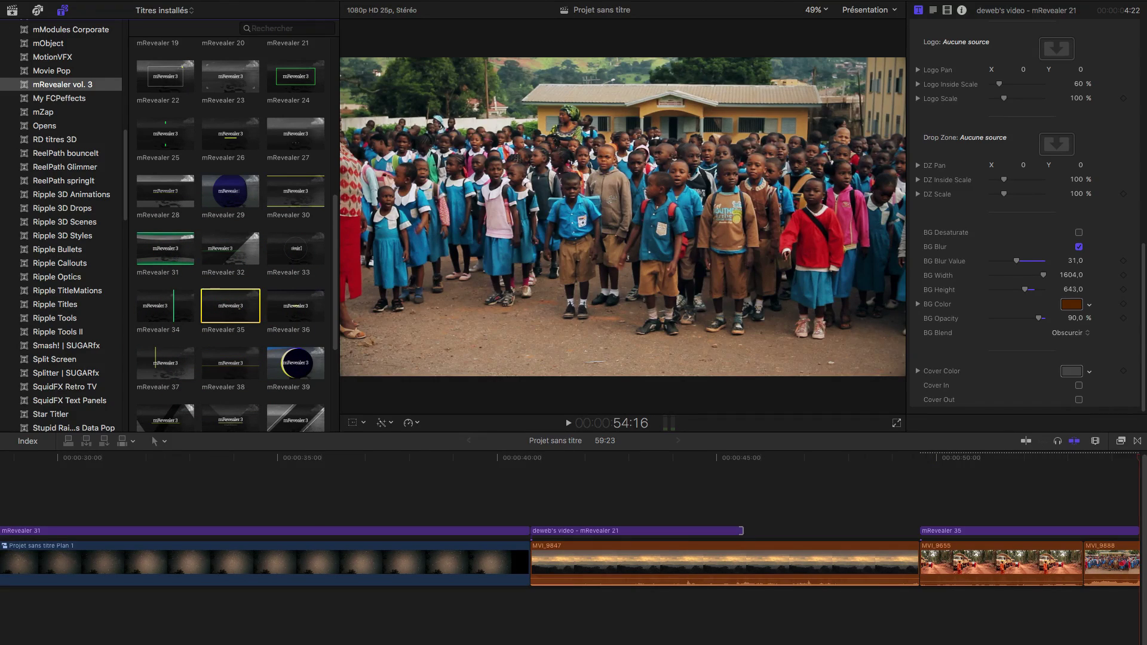
pyautogui.hscroll(5, 804, 541)
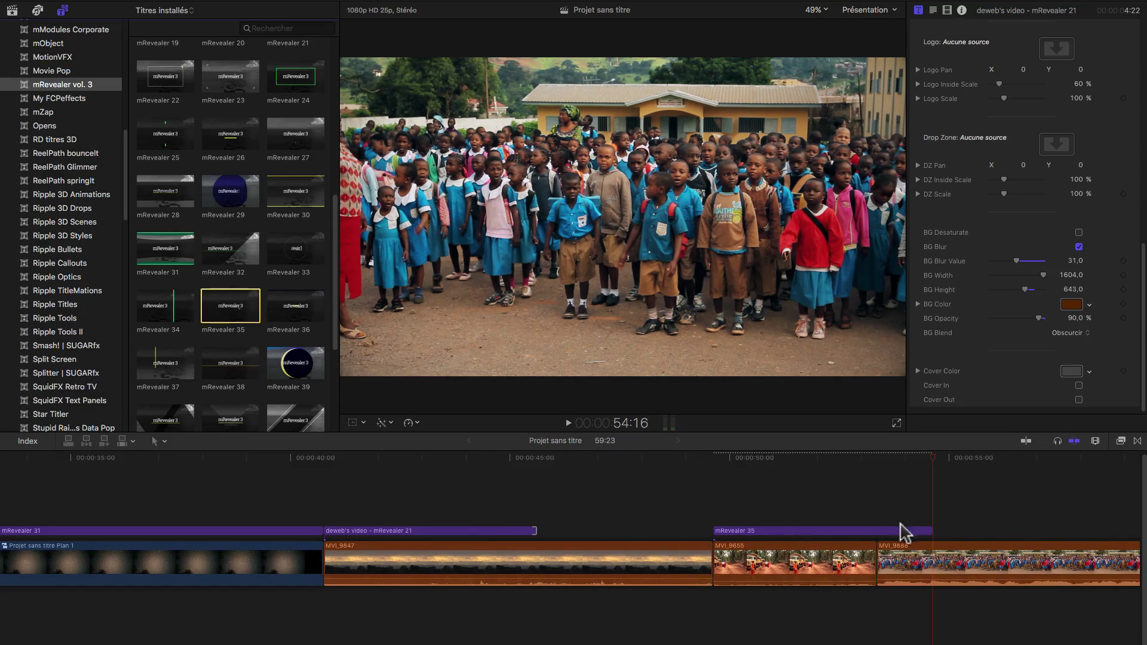
pyautogui.moveTo(931, 531); pyautogui.dragTo(874, 531)
# Switch the mRevealer 35 title's Type from Text to Logo.
pyautogui.click(800, 466)
pyautogui.click(801, 531)
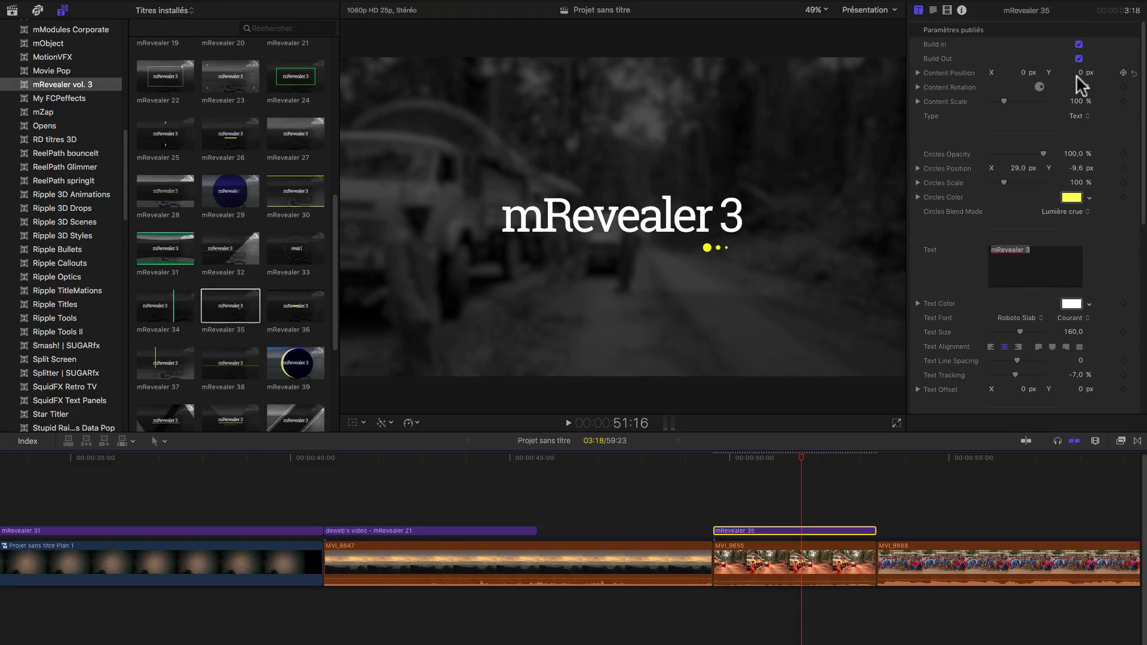
pyautogui.click(1078, 116)
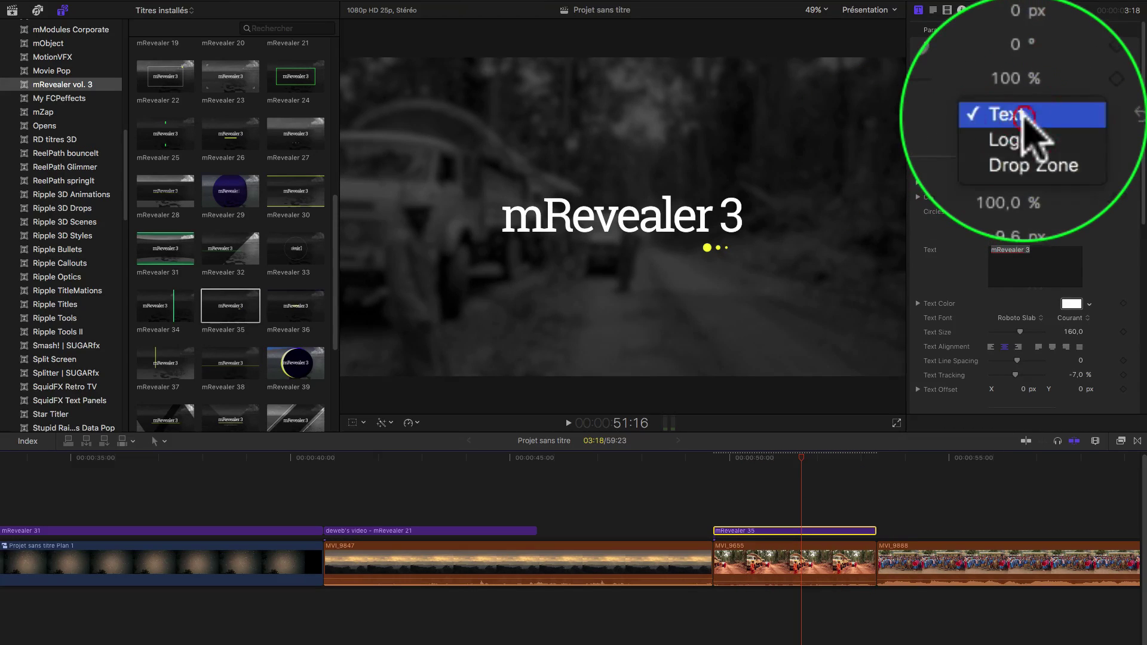
pyautogui.click(1025, 130)
# Apply the "logo Deweb's - copie" clip in the timeline as the title's Logo source.
pyautogui.click(714, 458)
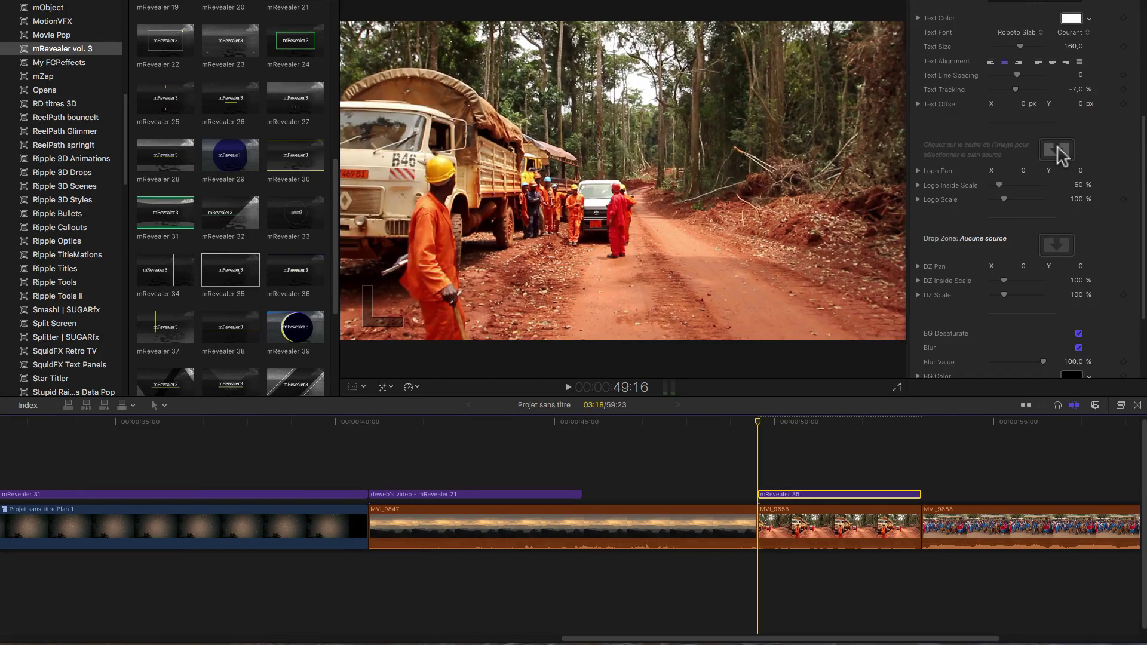
pyautogui.click(1054, 150)
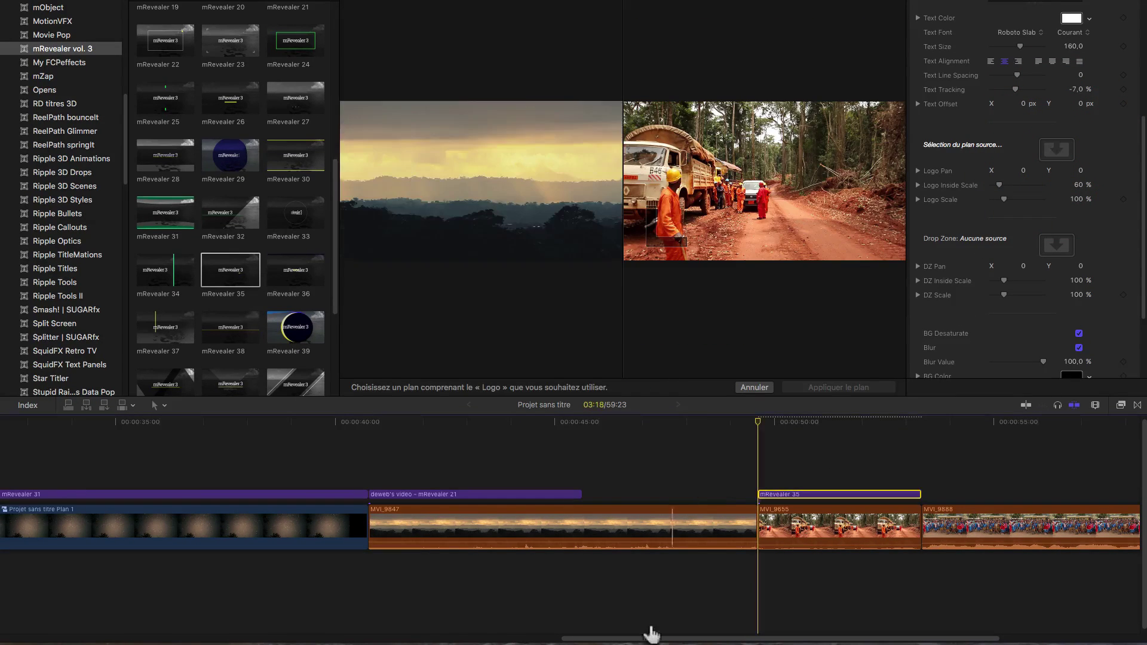
pyautogui.moveTo(647, 637); pyautogui.dragTo(304, 639)
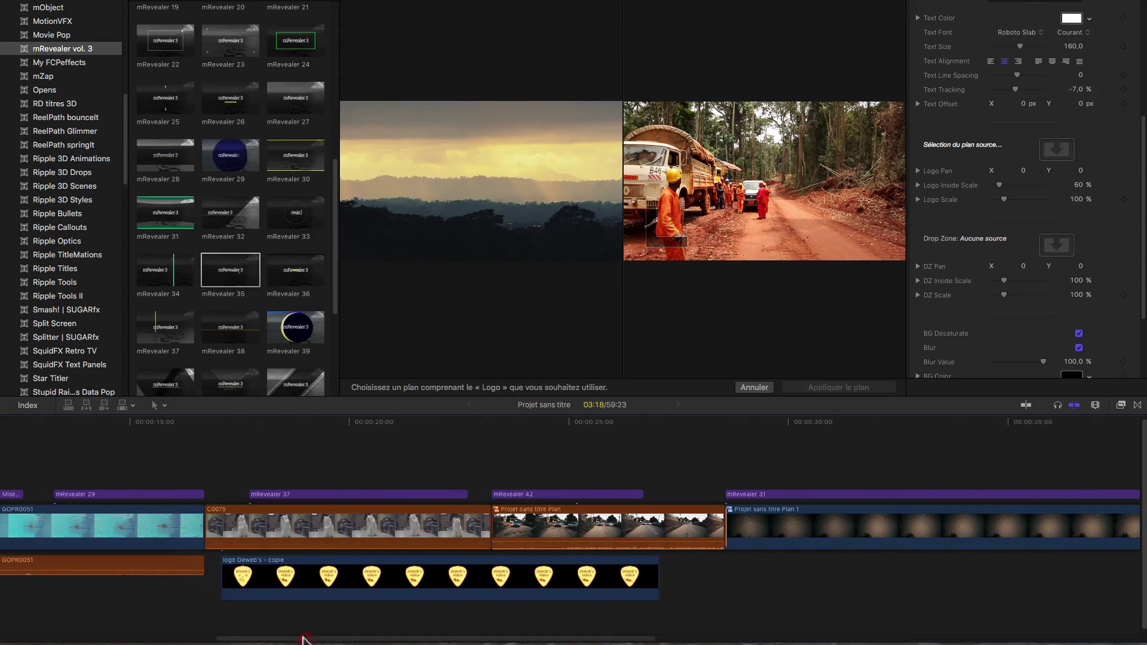
pyautogui.click(224, 583)
pyautogui.click(836, 389)
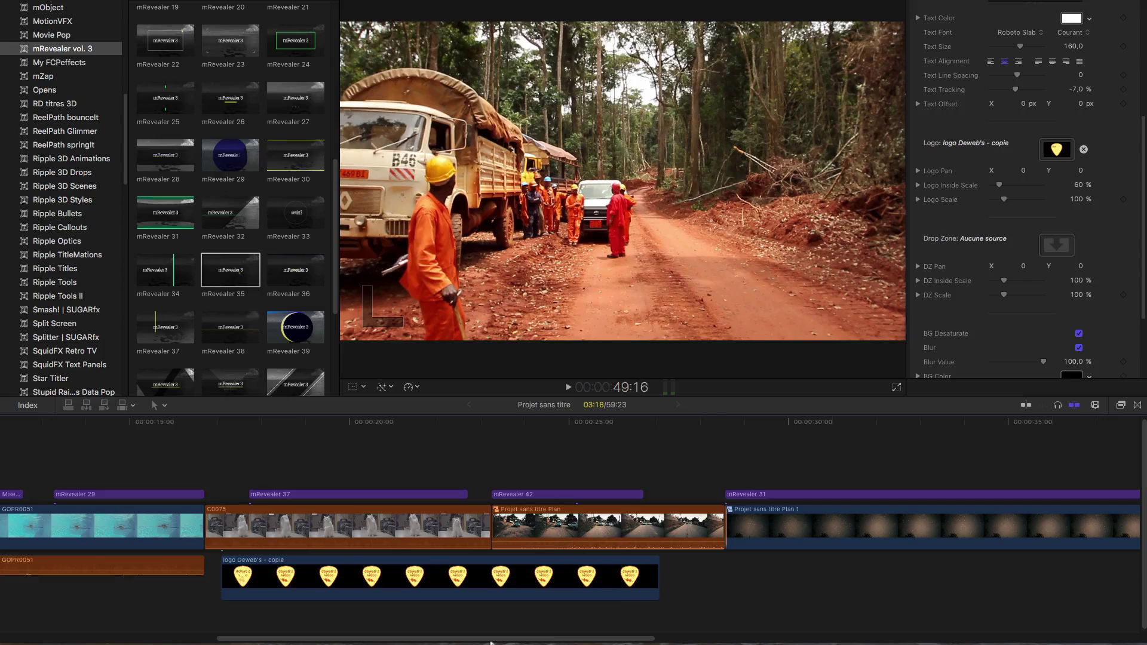
# Preview the logo midway through the mRevealer 35 title and set its Logo Scale to 105 %.
pyautogui.moveTo(524, 637); pyautogui.dragTo(866, 638)
pyautogui.moveTo(772, 422); pyautogui.dragTo(843, 427)
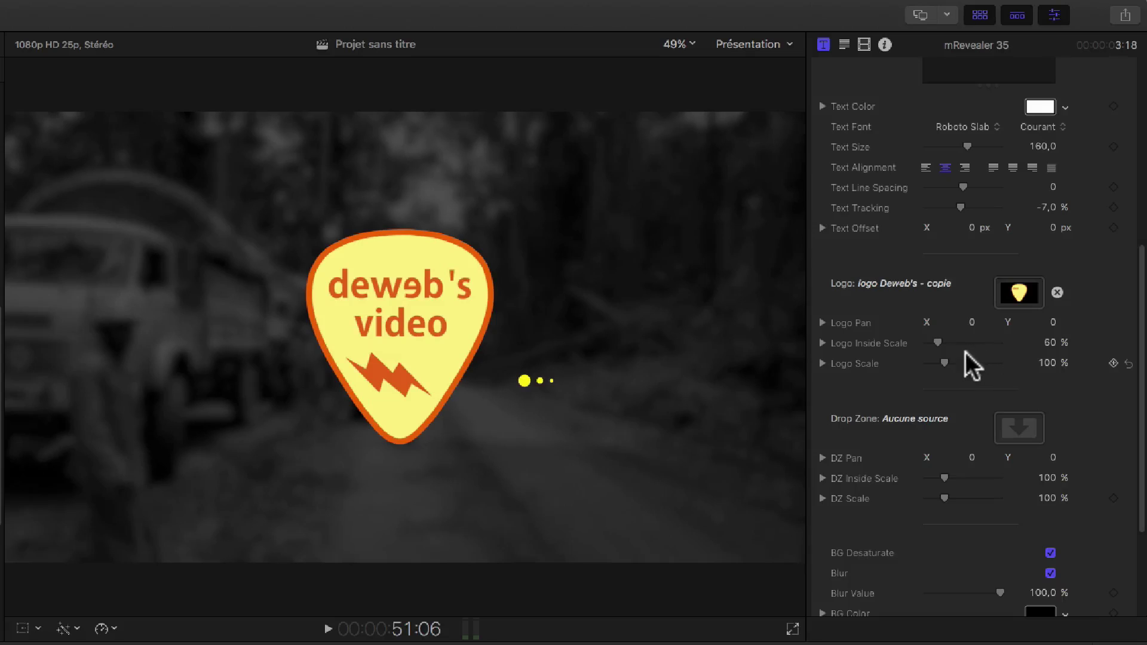
pyautogui.moveTo(944, 363); pyautogui.dragTo(944, 363)
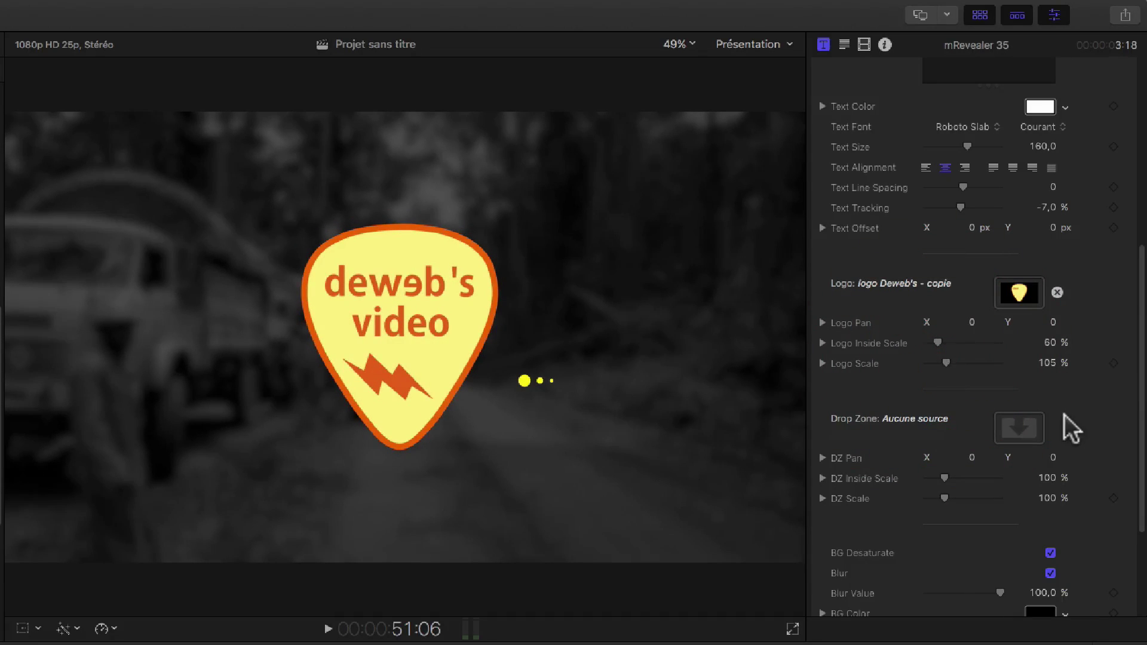
# Turn off BG Desaturate so the title's background uses the clip's colors.
pyautogui.scroll(-5, 1090, 448)
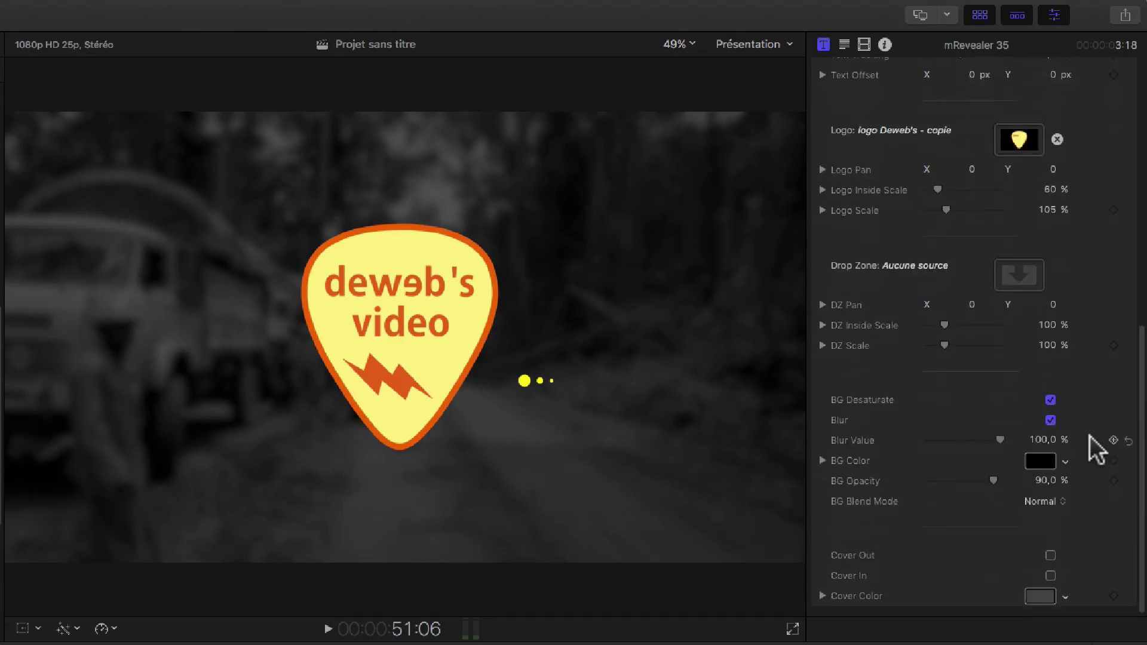
pyautogui.click(1050, 399)
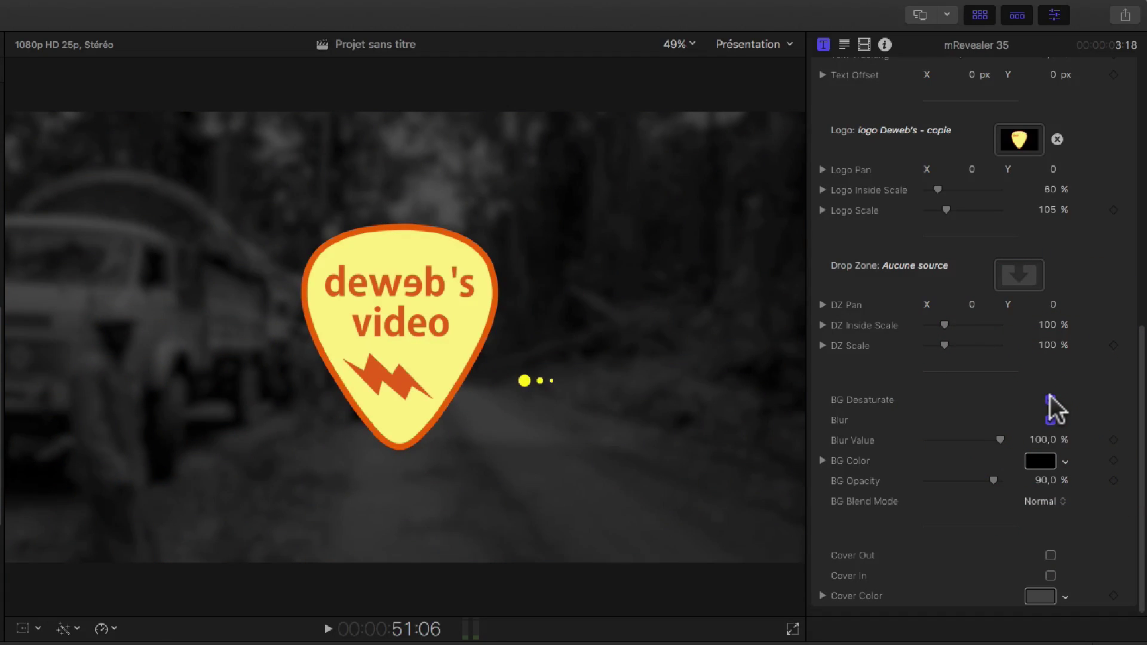
pyautogui.click(1050, 399)
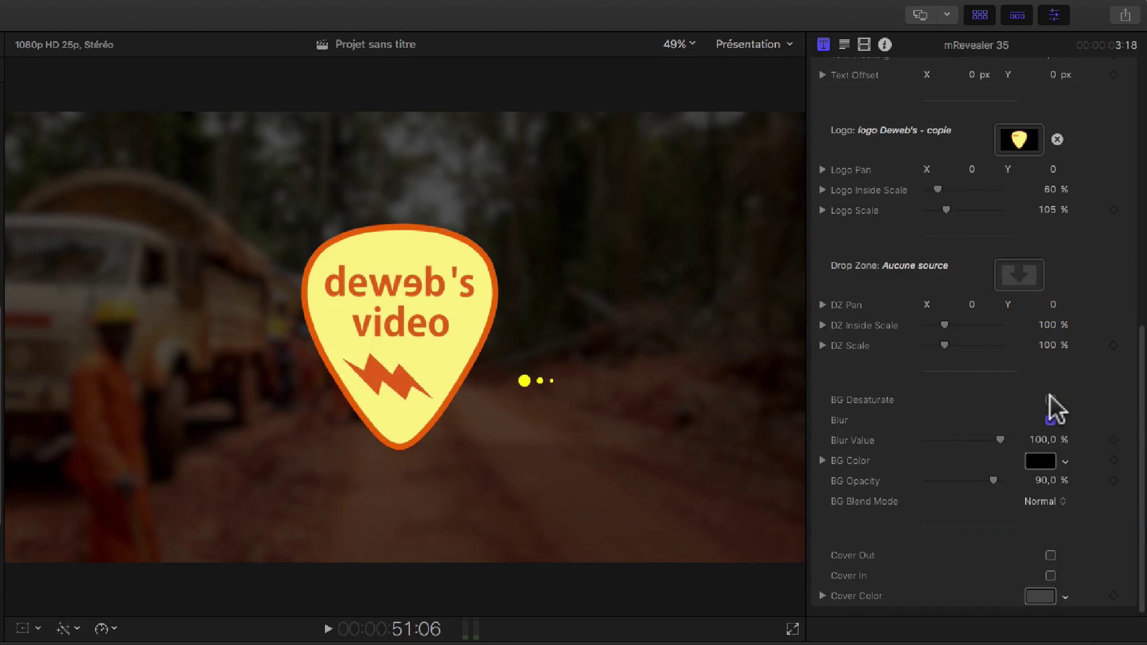
# Lower the title's BG Opacity to 77.06 % and its Blur Value to 59.19 %.
pyautogui.click(992, 480)
pyautogui.moveTo(992, 480); pyautogui.dragTo(985, 481)
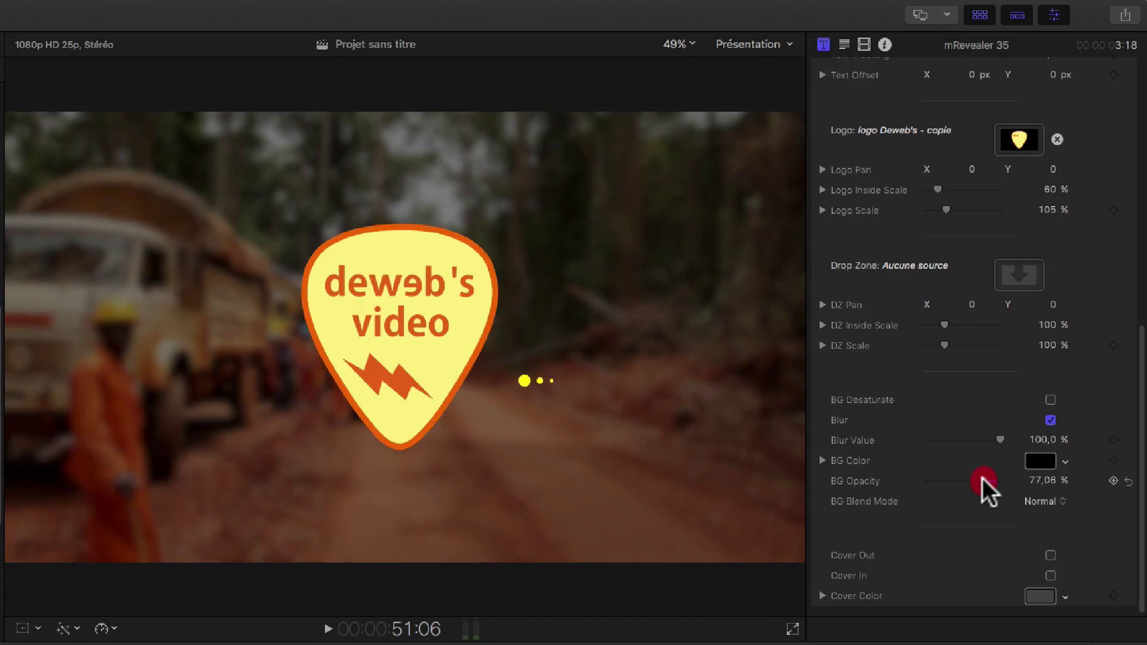
pyautogui.moveTo(998, 440)
pyautogui.mouseDown()
pyautogui.moveTo(951, 441)
pyautogui.moveTo(994, 444)
pyautogui.mouseUp()
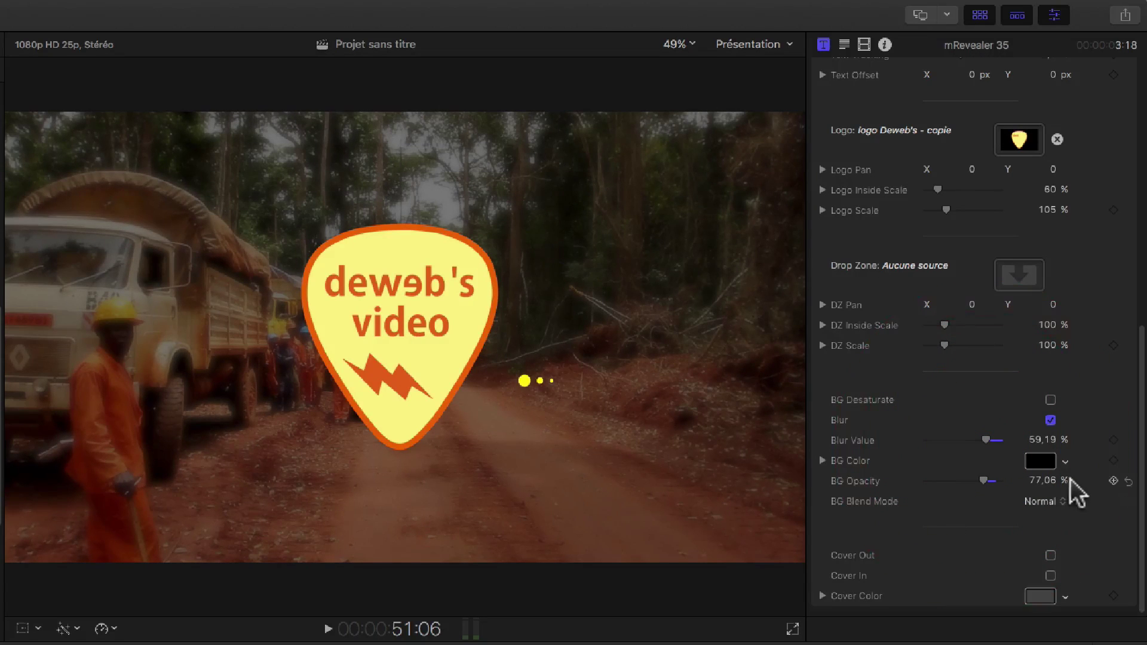
# Change the title's BG Color to dark teal and reduce the Blur Value to 30.62 %.
pyautogui.click(1065, 464)
pyautogui.moveTo(1049, 478); pyautogui.dragTo(1065, 561)
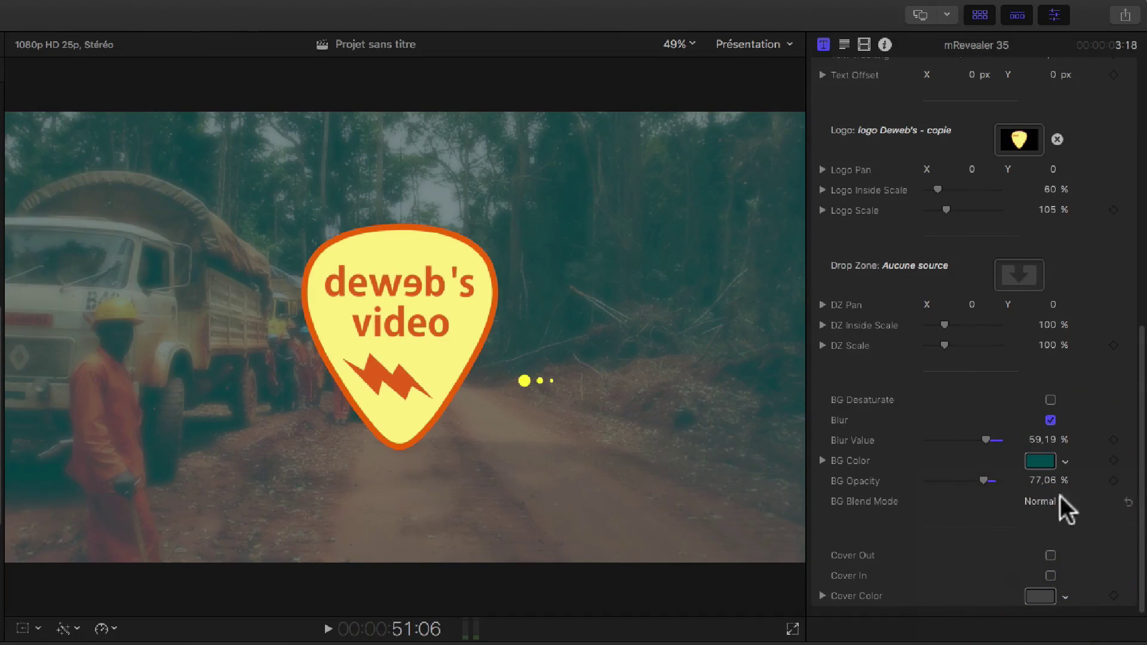
pyautogui.moveTo(986, 441); pyautogui.dragTo(973, 446)
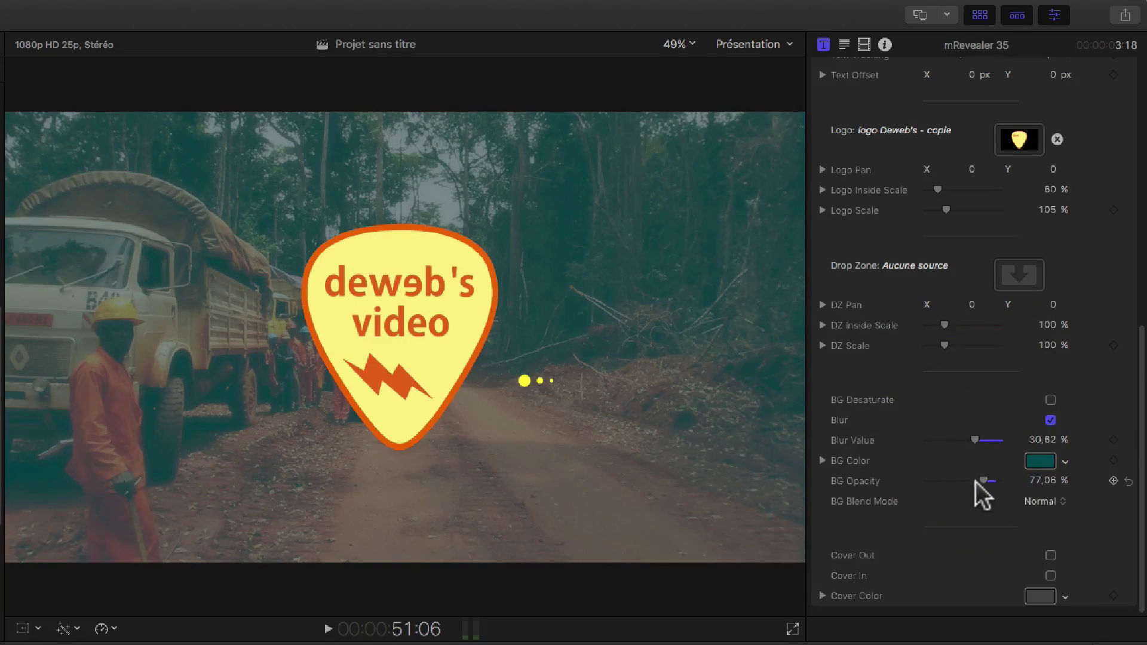
# Set the BG Blend Mode to Soustraire with a bright red BG Color at 76.1 % BG Opacity.
pyautogui.click(1043, 502)
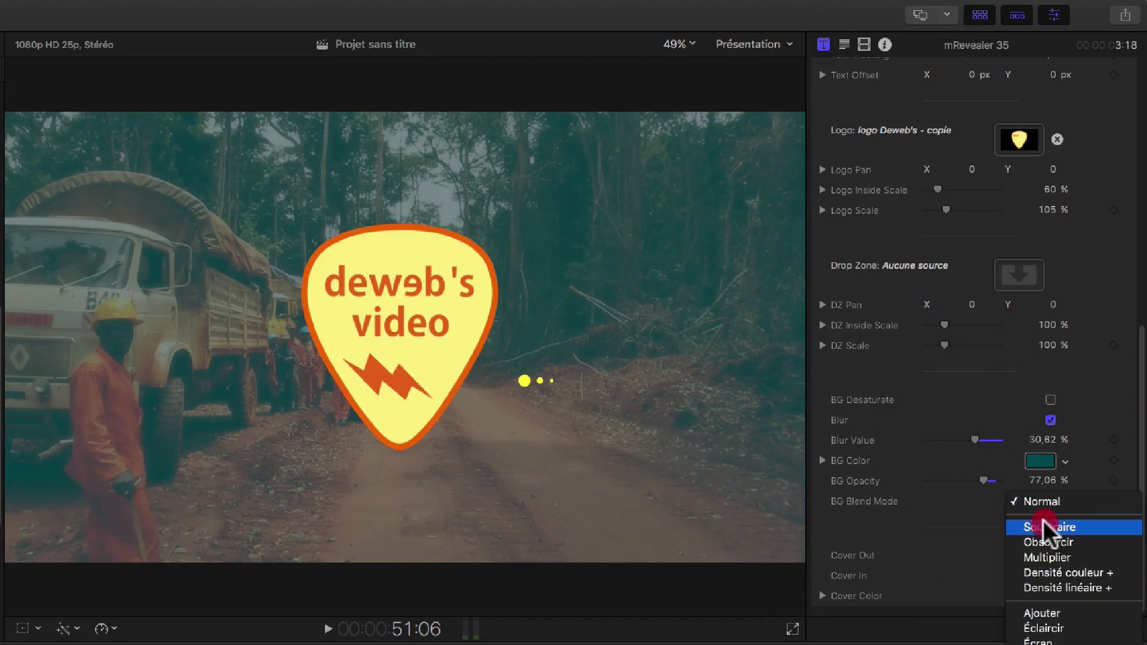
pyautogui.click(1047, 525)
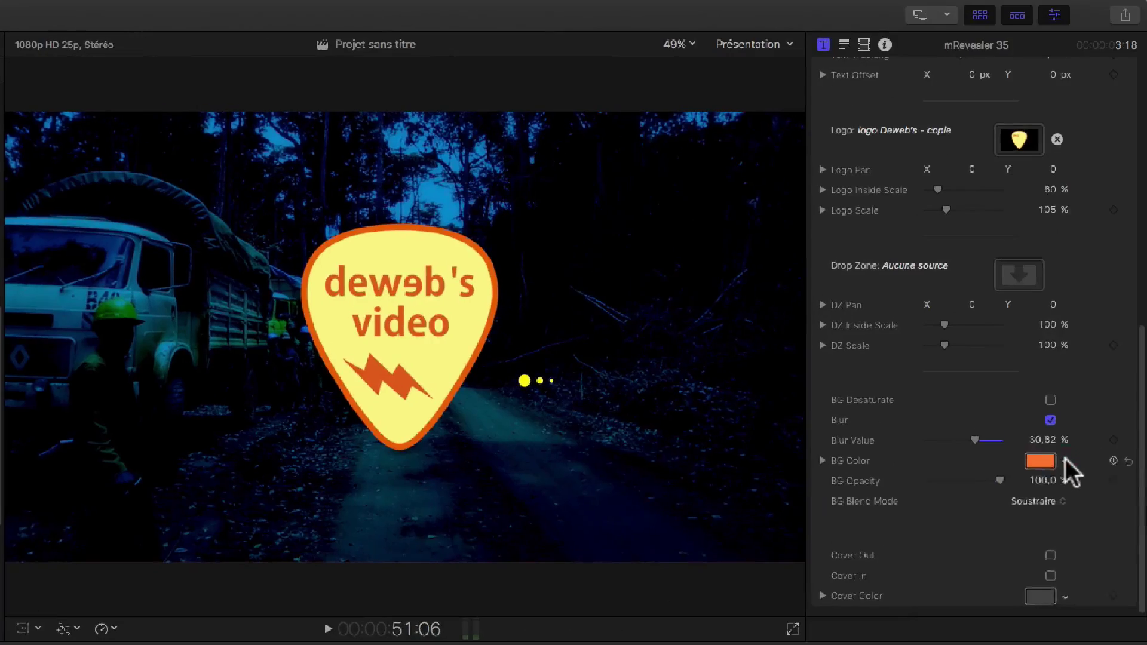
pyautogui.click(1051, 468)
pyautogui.click(1014, 487)
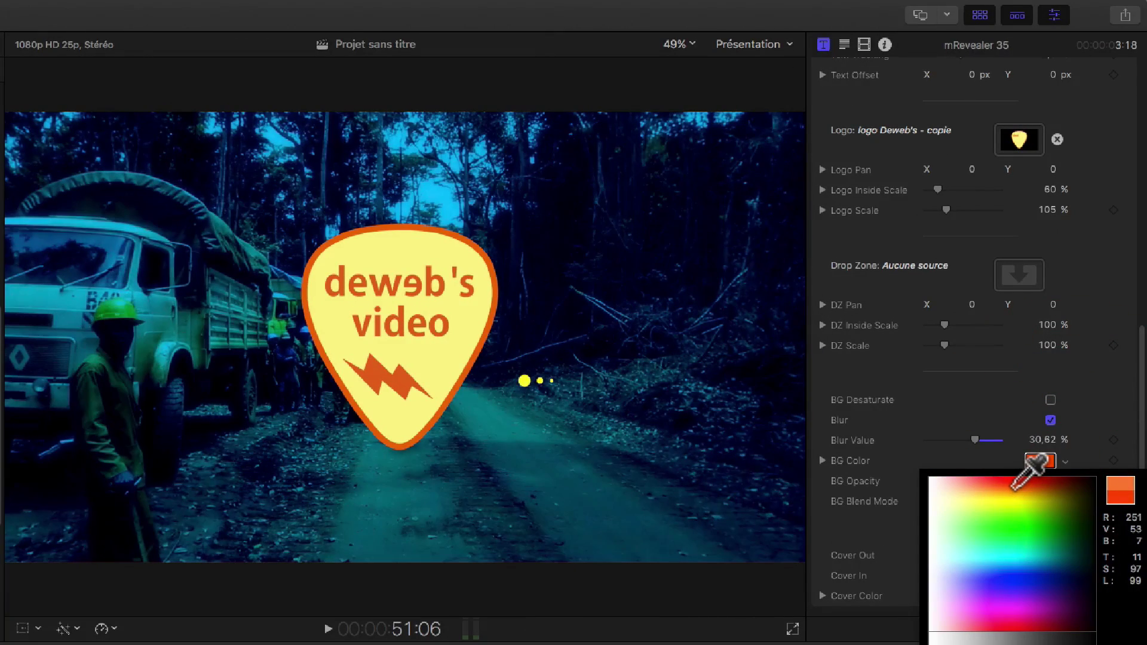
pyautogui.click(1017, 481)
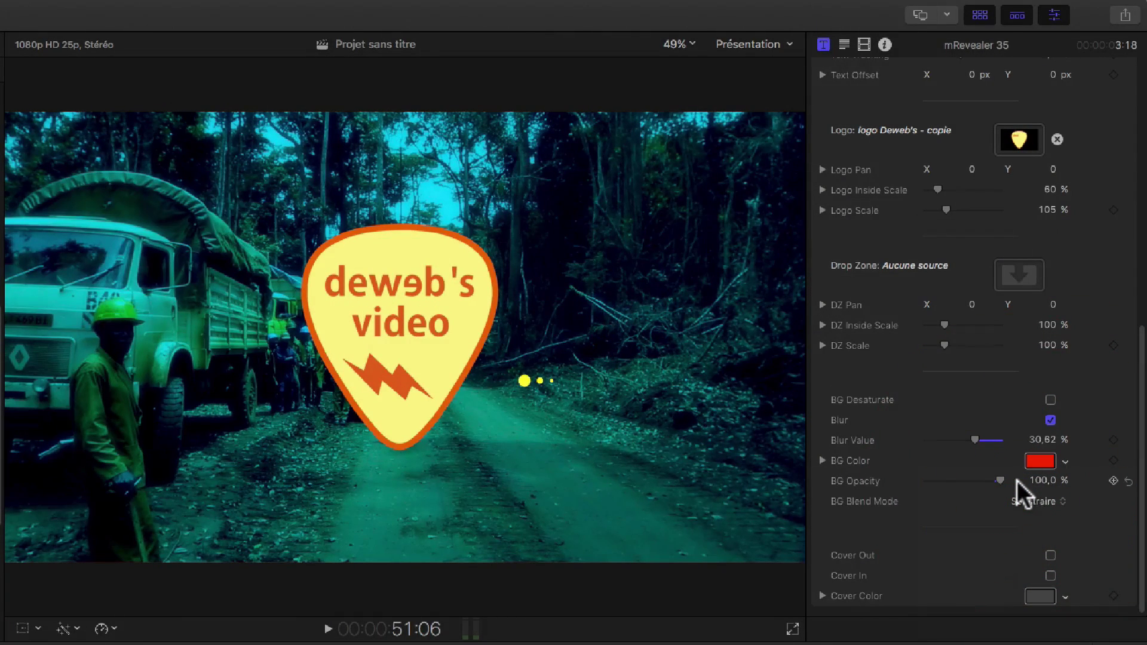
pyautogui.moveTo(998, 476); pyautogui.dragTo(972, 476)
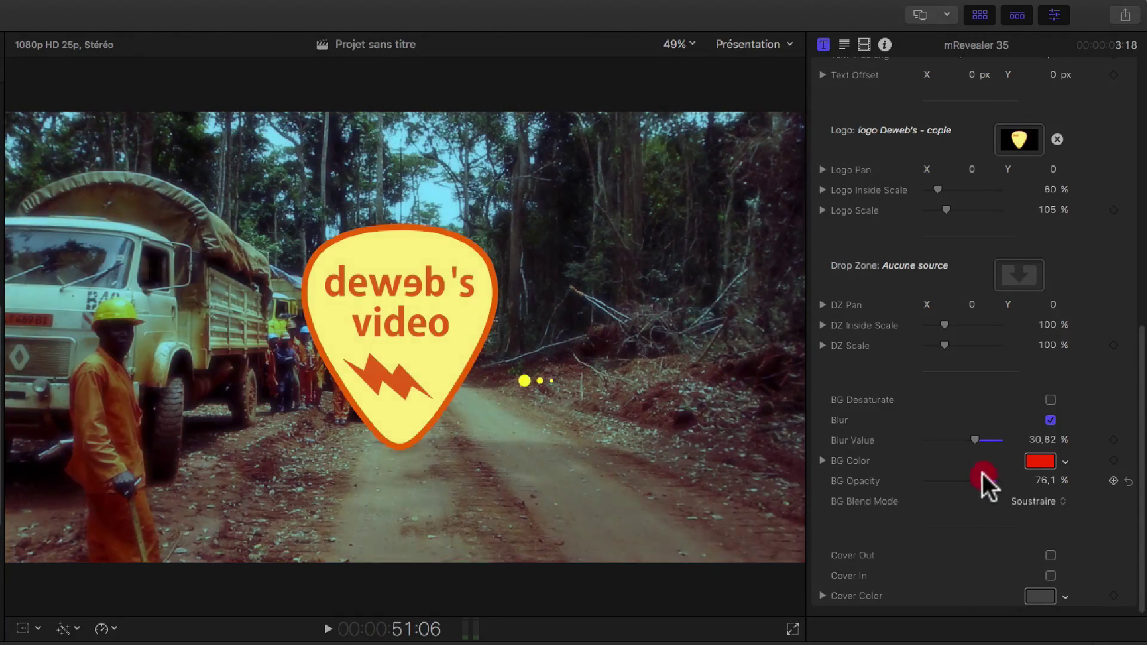
# Play back the mRevealer 35 logo title from its start through its exit animation.
pyautogui.click(615, 644)
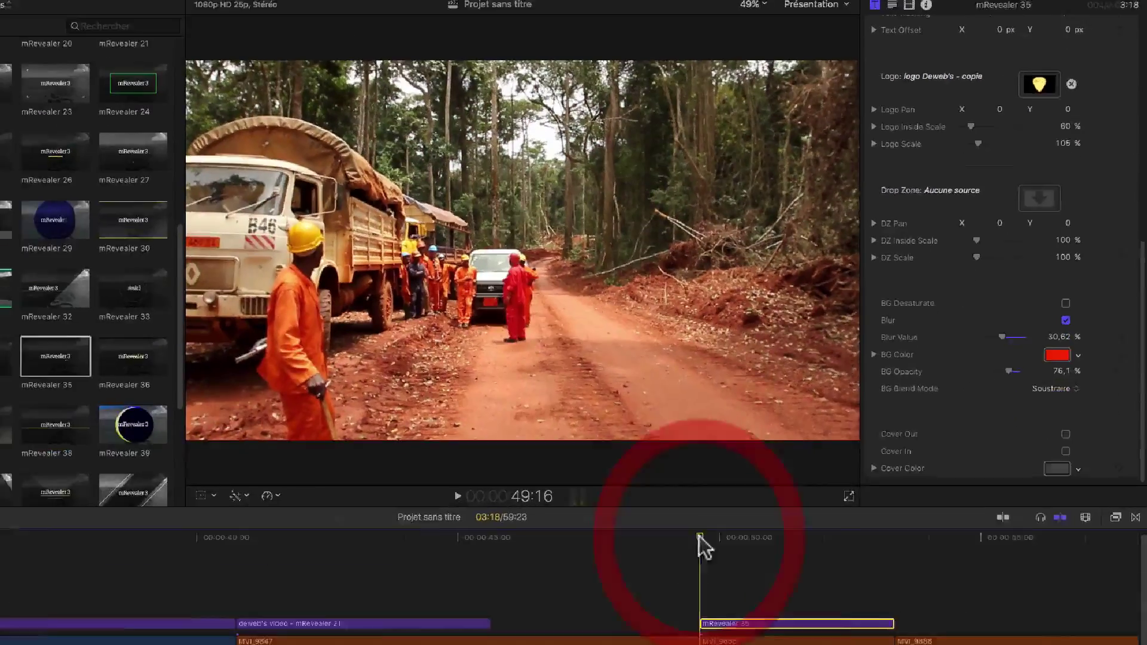
pyautogui.press('space')
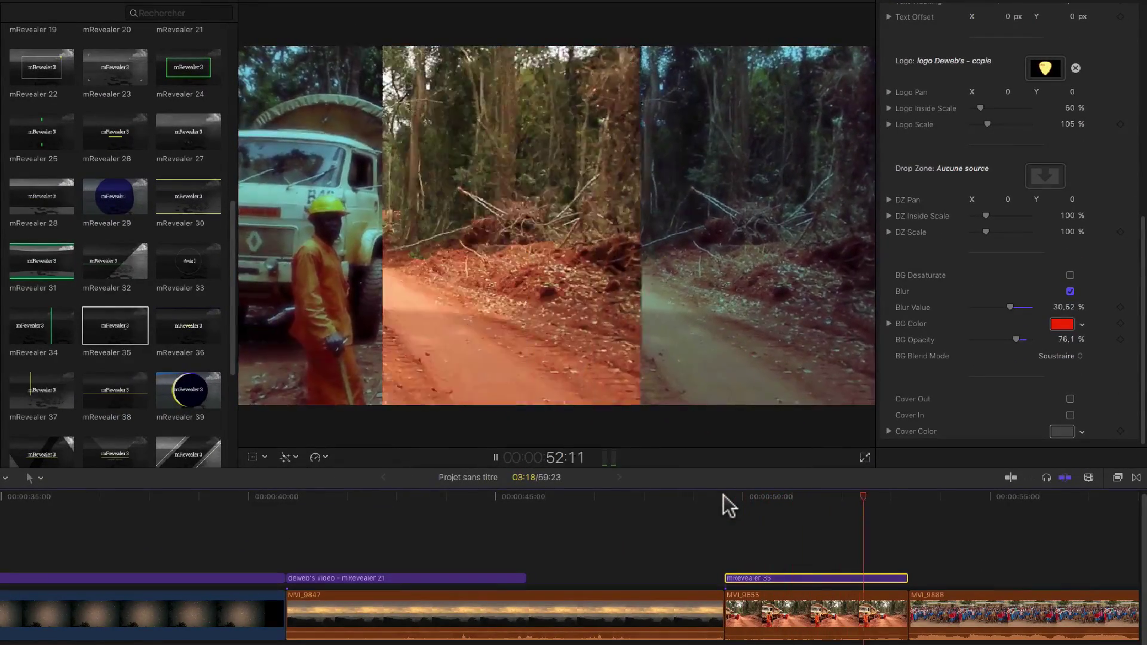
pyautogui.press('space')
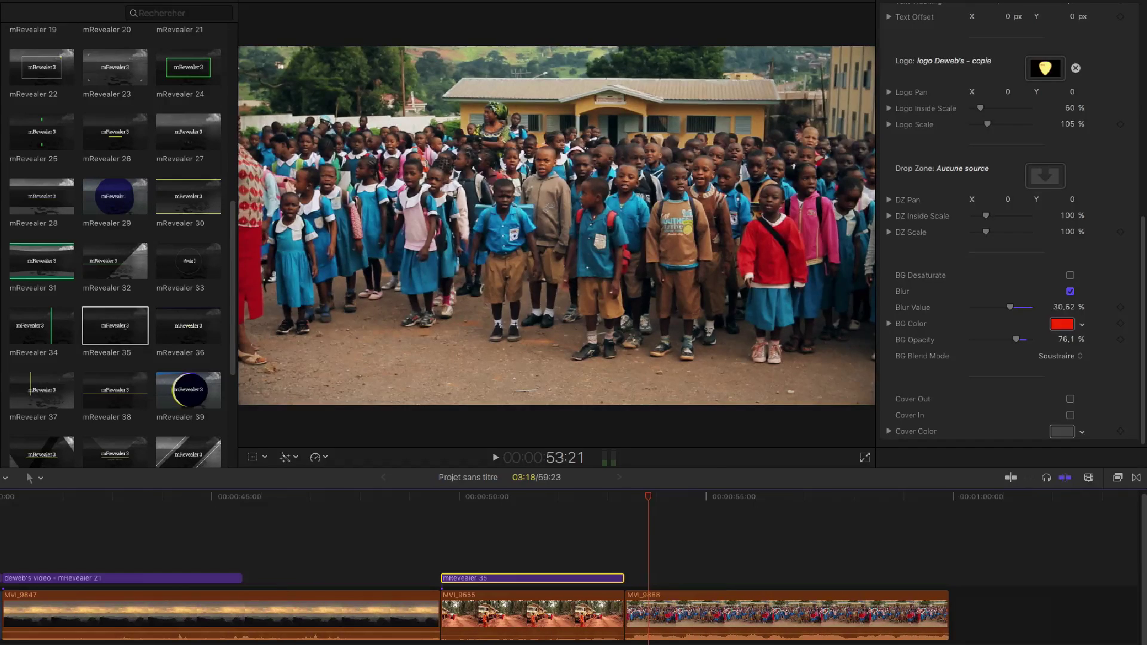
# Play back the mRevealer 21, 35 and 22 titles in sequence and park the playhead at 57:18 in mRevealer 22.
pyautogui.press('space')
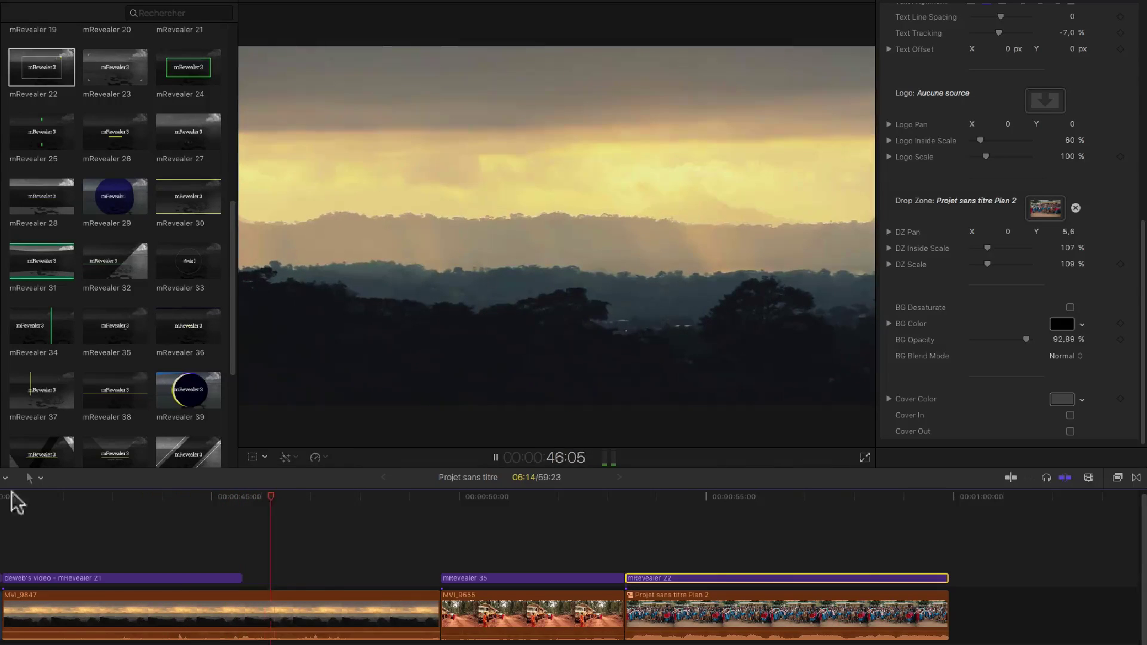
pyautogui.click(421, 497)
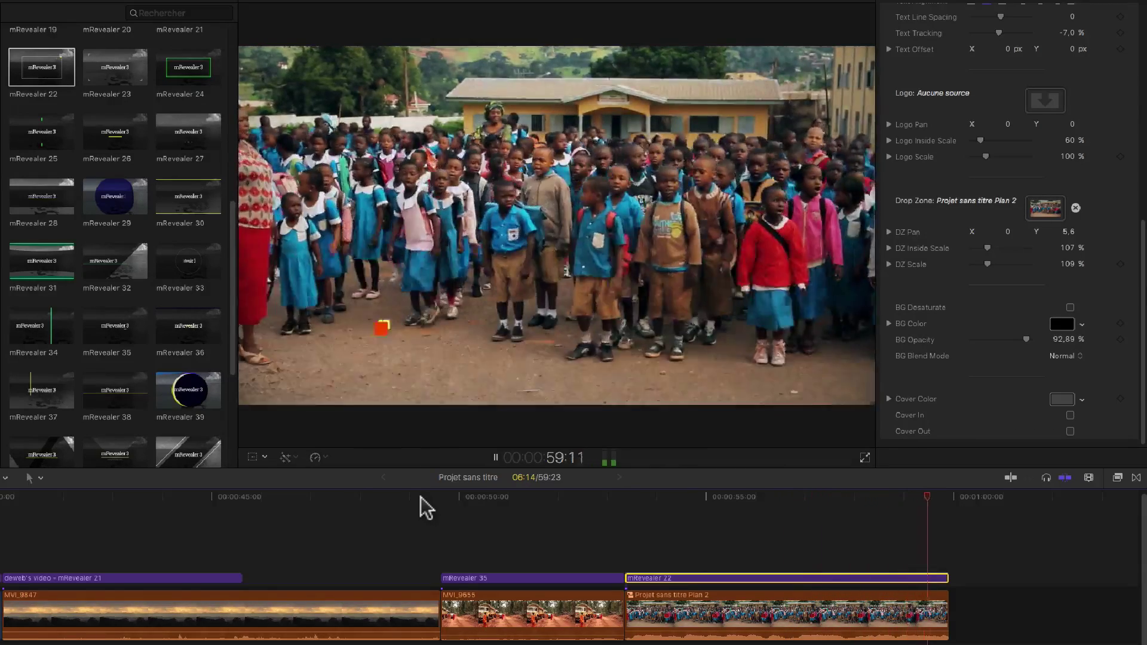
pyautogui.click(841, 505)
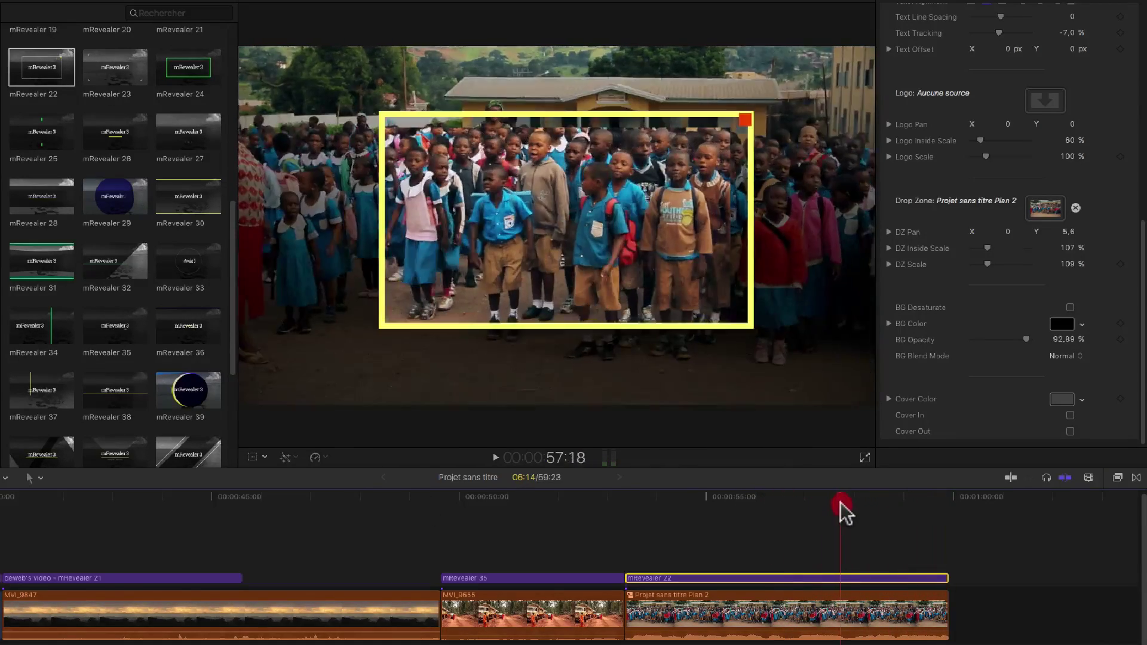